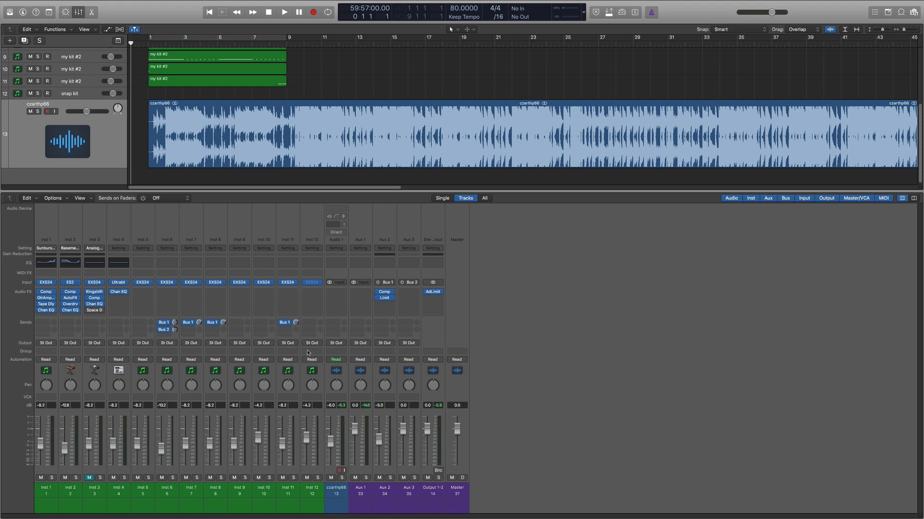
scroll(225, 88, up, 5)
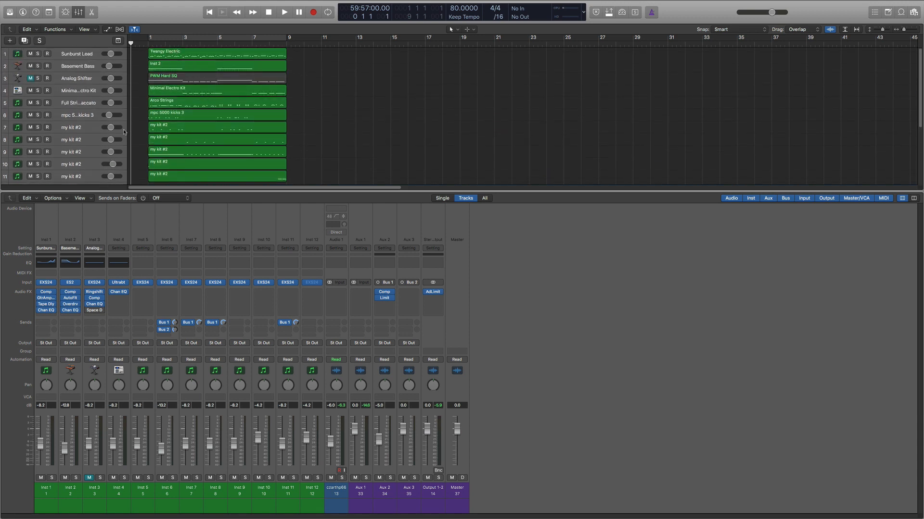
click(55, 30)
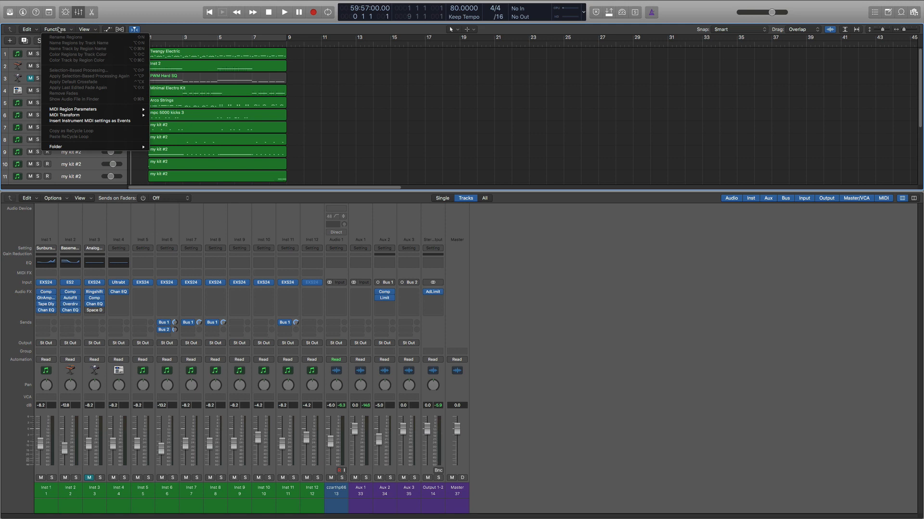
click(89, 30)
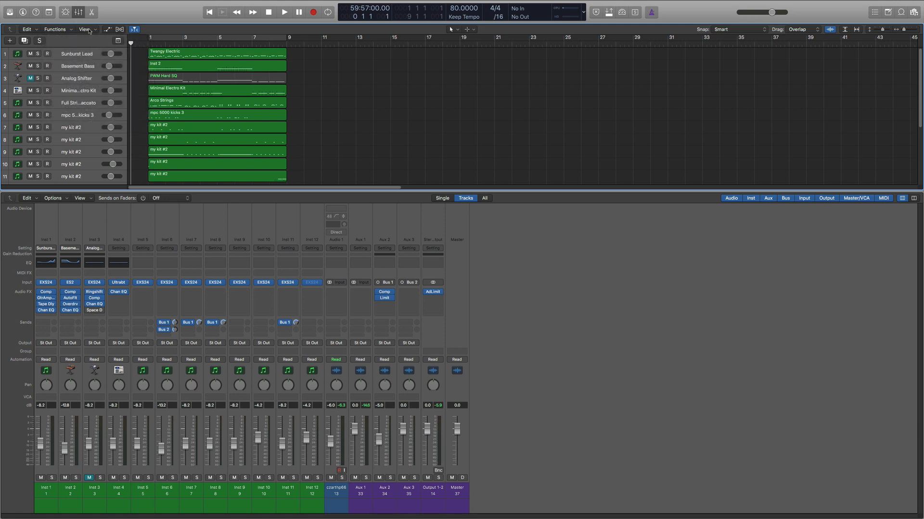
scroll(392, 121, down, 5)
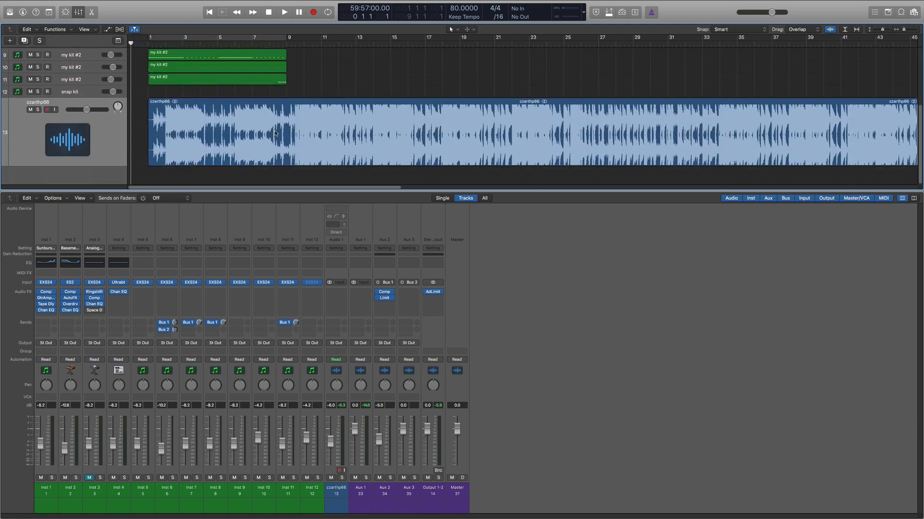
click(27, 199)
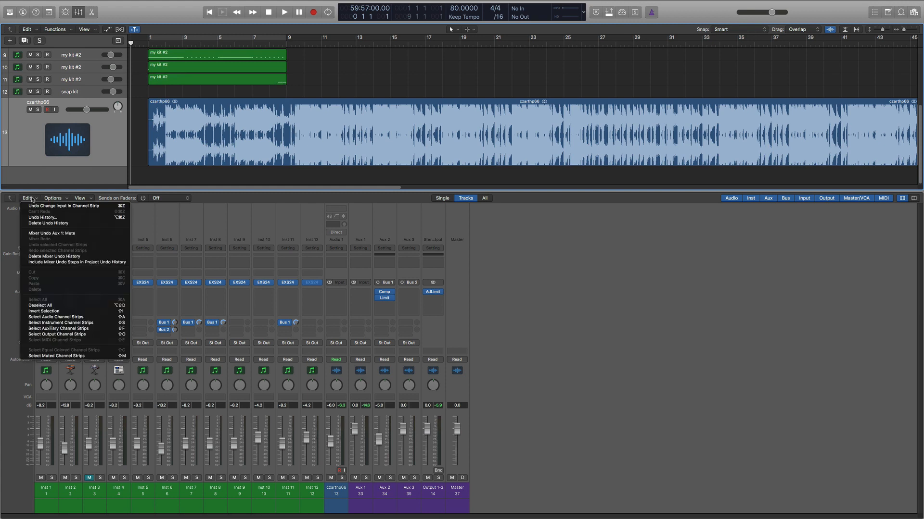
click(48, 198)
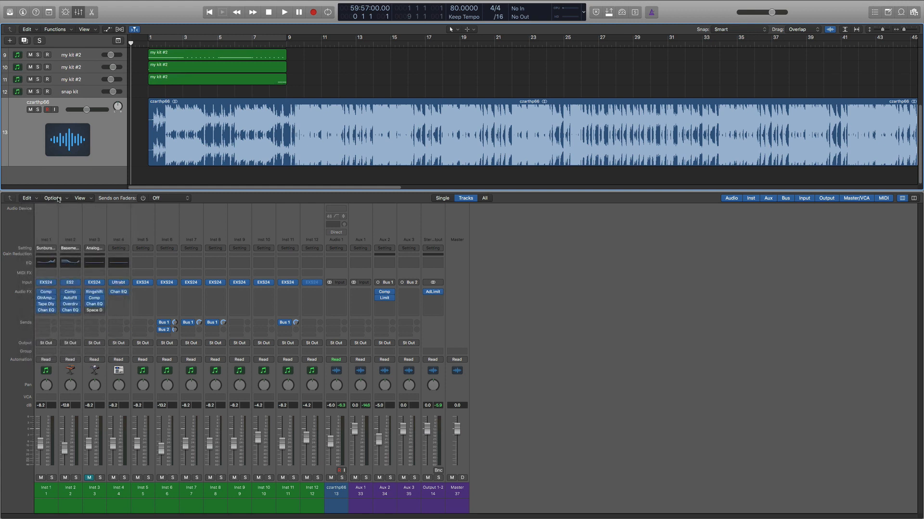
click(55, 199)
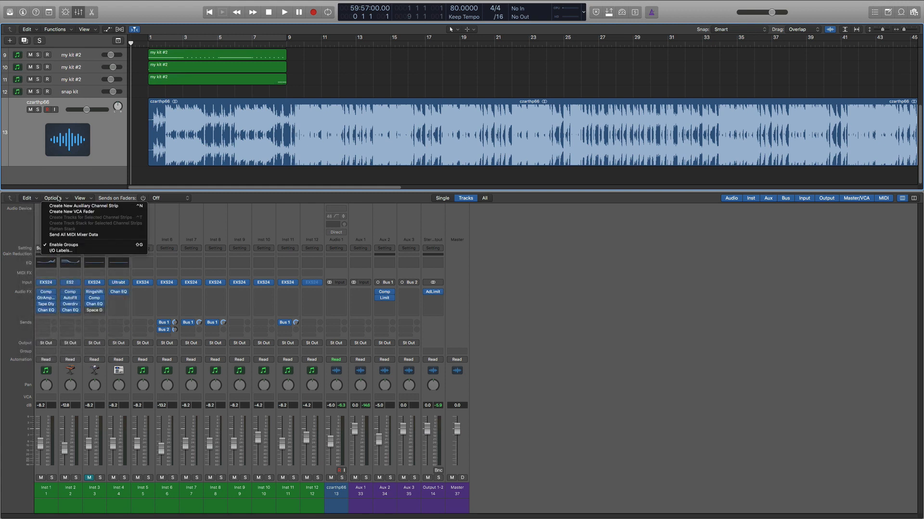
click(67, 198)
click(80, 199)
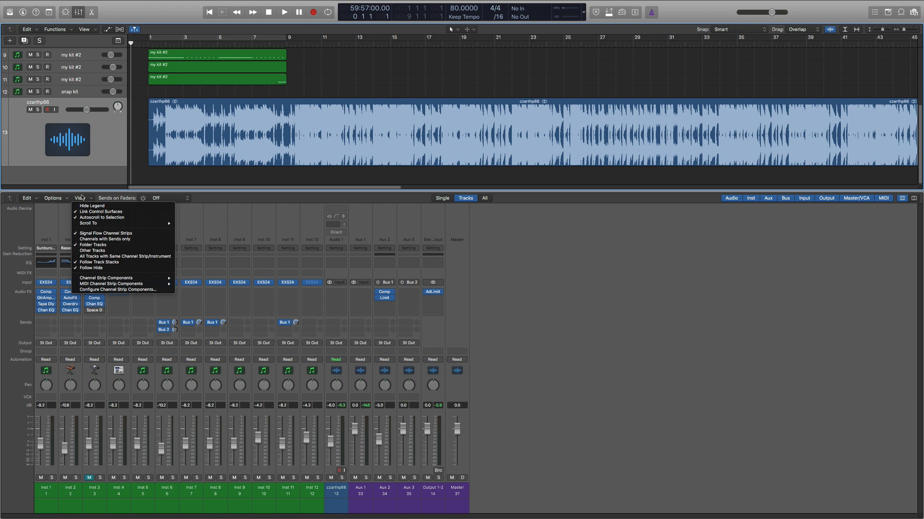
click(80, 199)
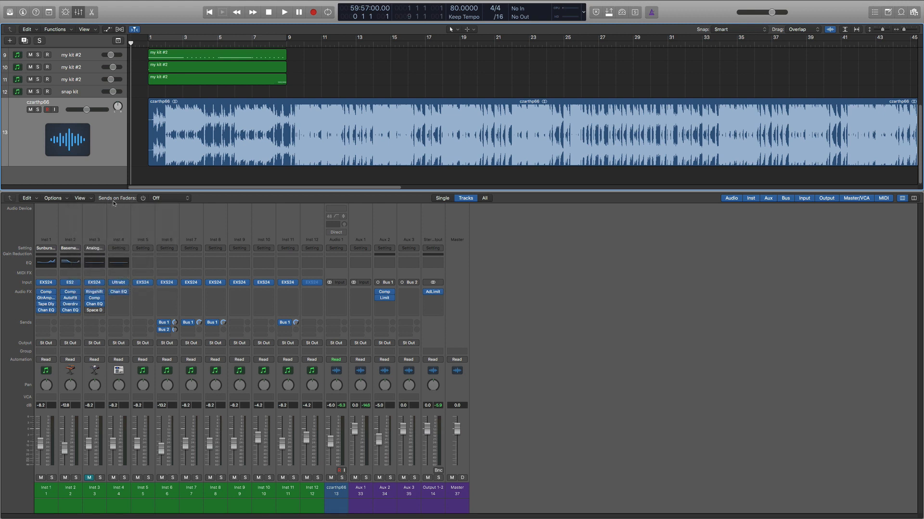
Step: View the Bus 1 → Aux 2 send levels on the mixer faders and switch Sends on Faders back off
click(166, 201)
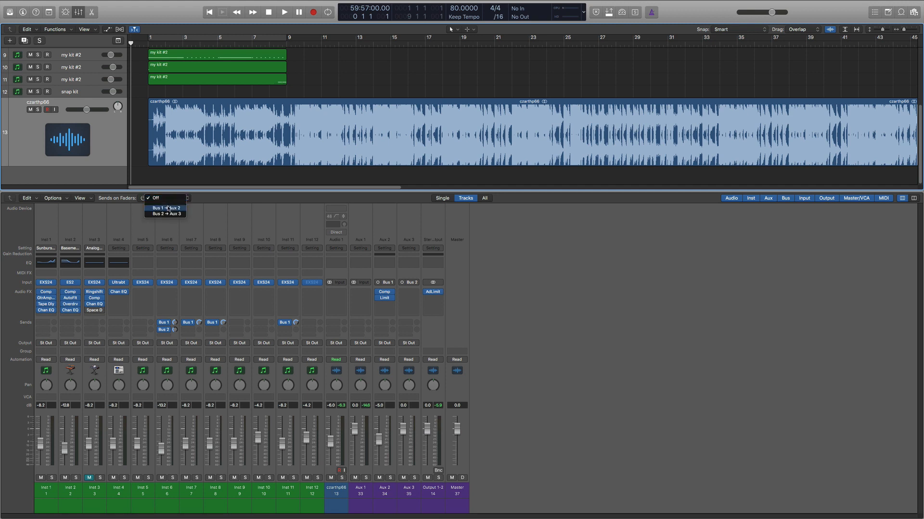
click(167, 208)
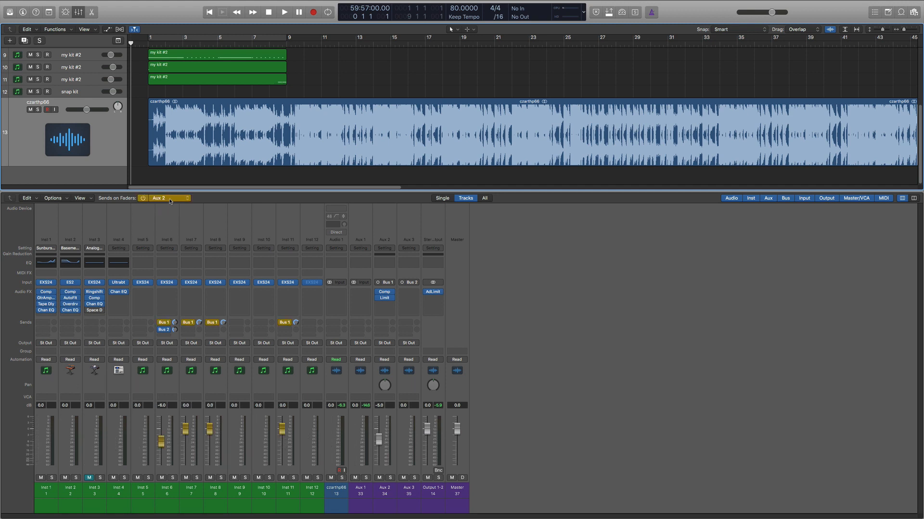
click(169, 198)
click(165, 189)
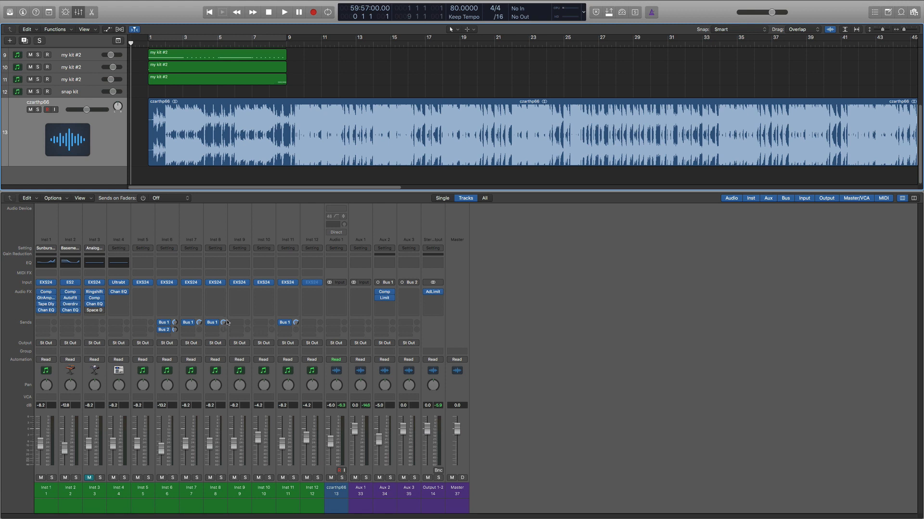
click(179, 199)
click(177, 208)
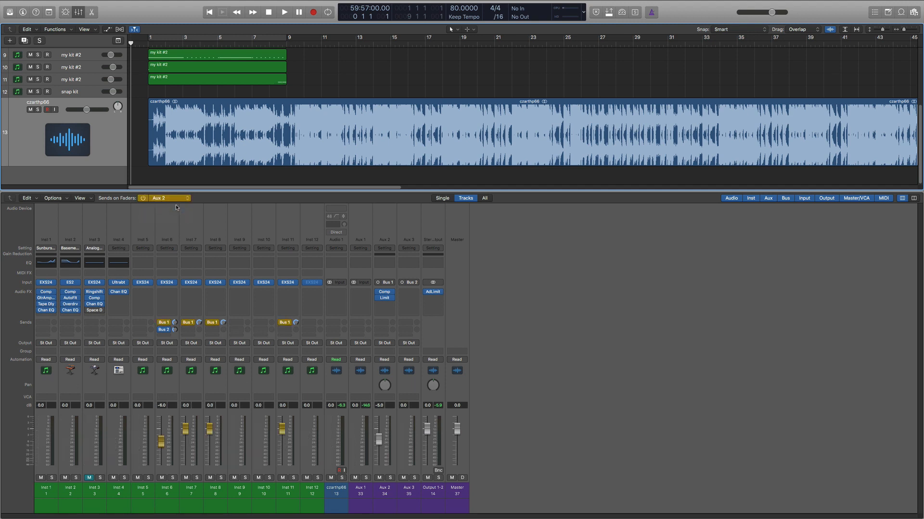
click(169, 199)
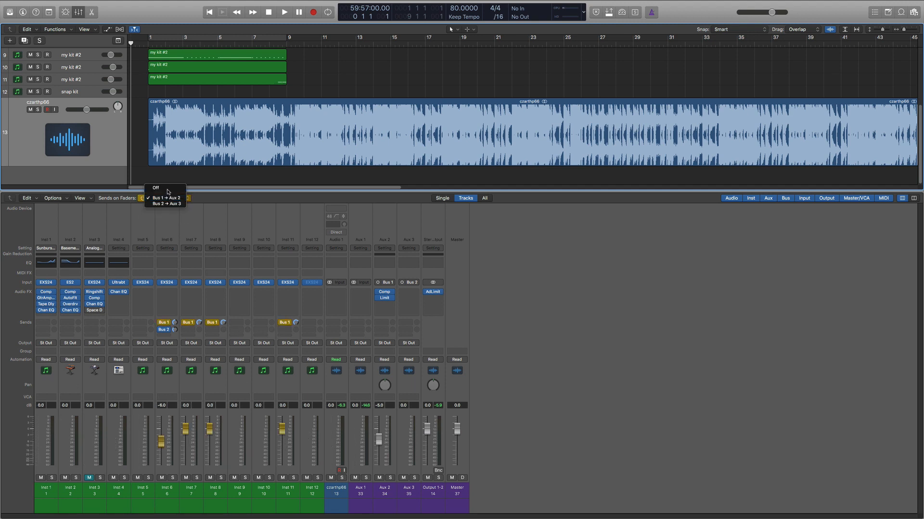
click(163, 188)
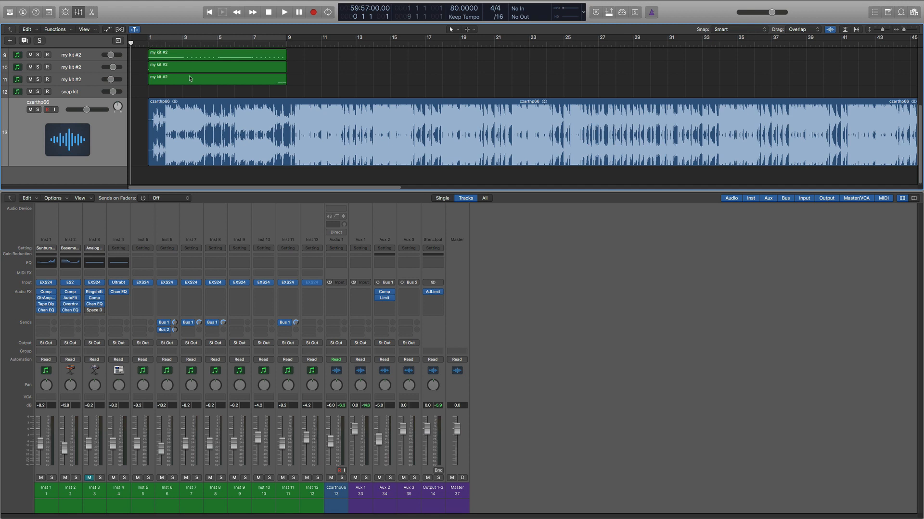
Step: Solo the czarthp66 audio track and listen to it until about bar 14
scroll(190, 79, up, 5)
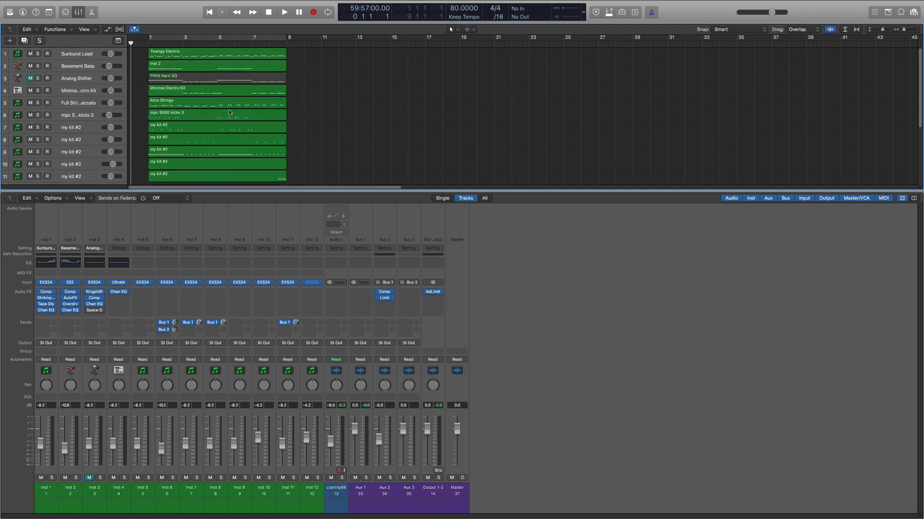
scroll(237, 131, down, 4)
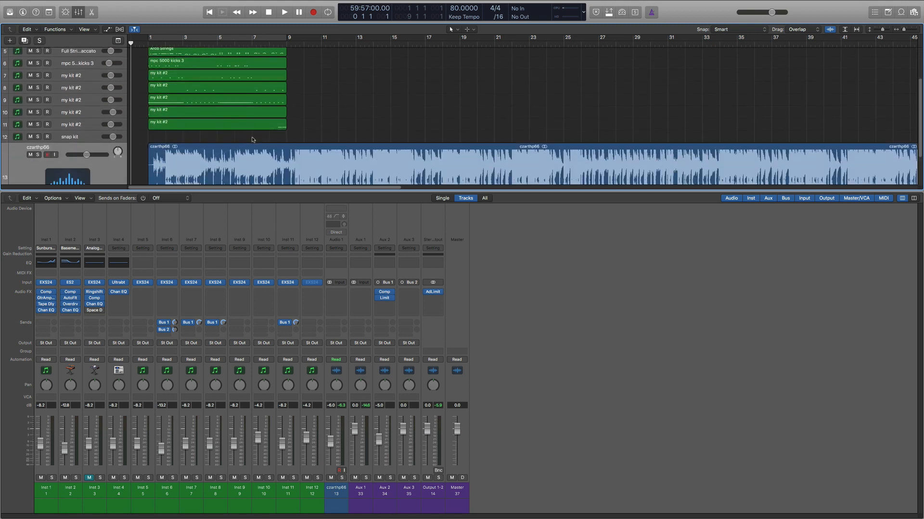
scroll(252, 140, down, 2)
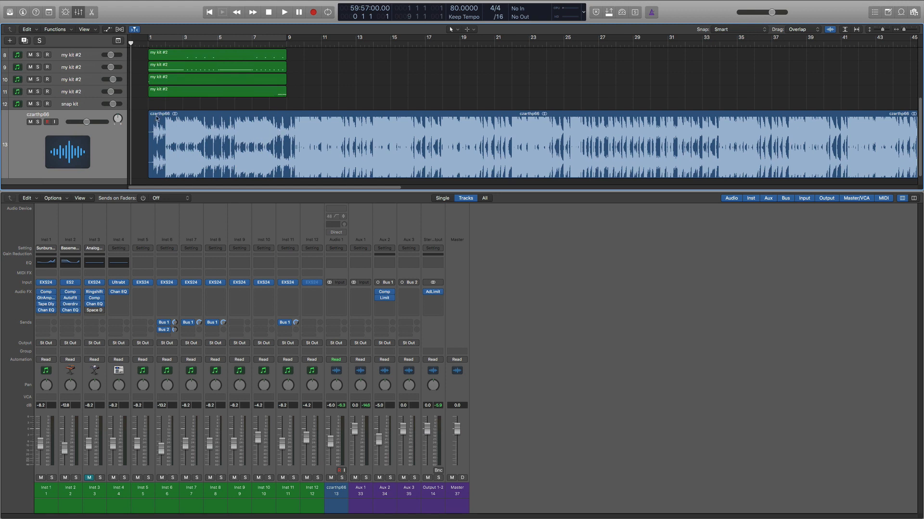
scroll(151, 71, down, 1)
key(s)
key(space)
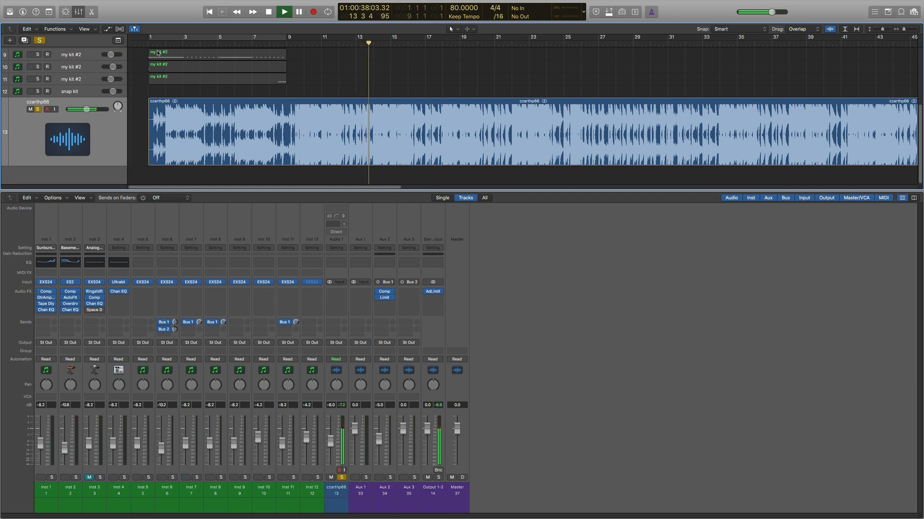
key(space)
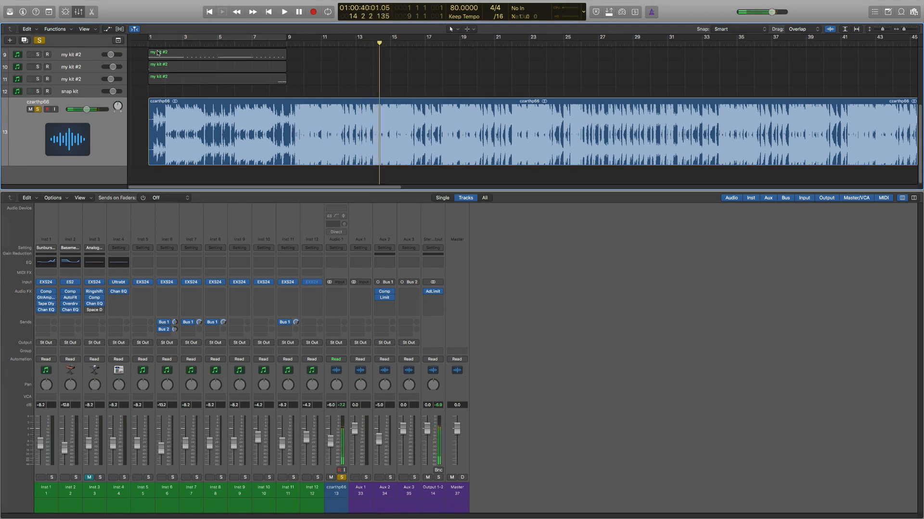
Step: Turn off solo on the czarthp66 track and mute it
scroll(223, 93, up, 2)
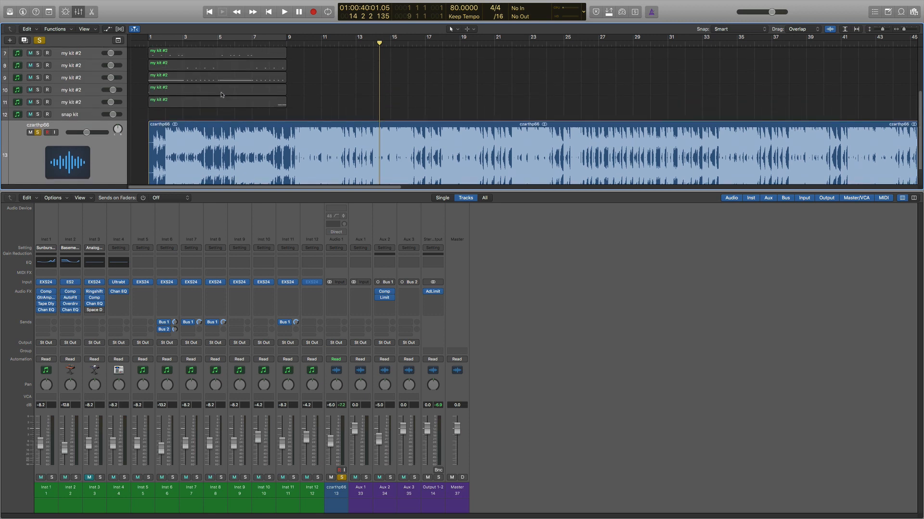
click(38, 132)
click(30, 132)
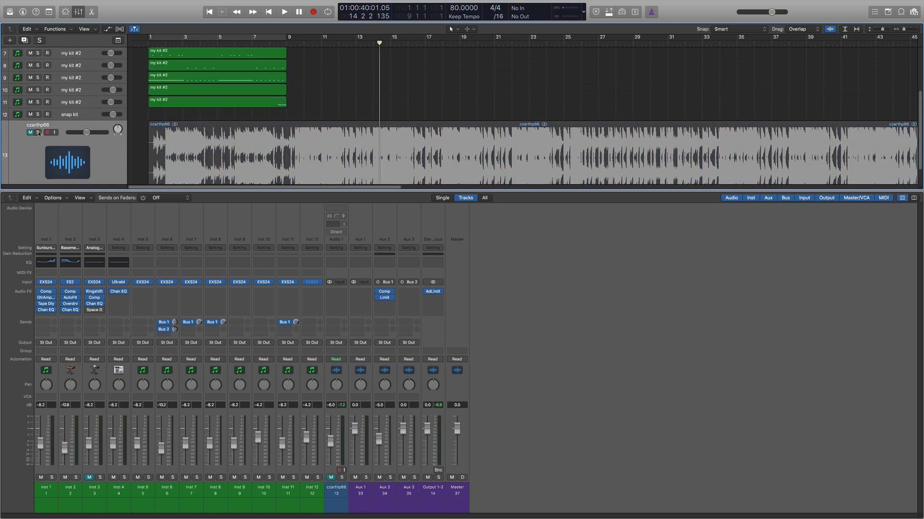
Step: Hide the mixer and select the Sunburst Lead track with its Twangy Electric region
scroll(254, 112, up, 6)
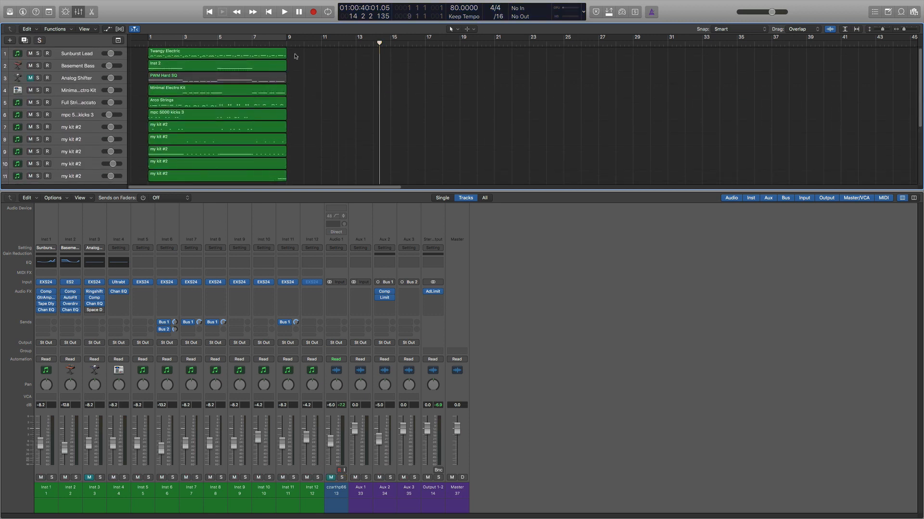
click(78, 12)
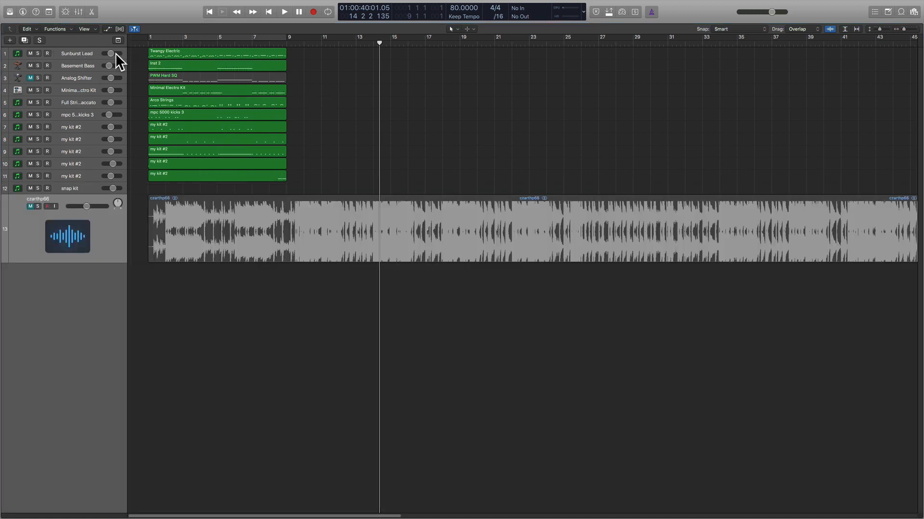
click(179, 54)
click(86, 53)
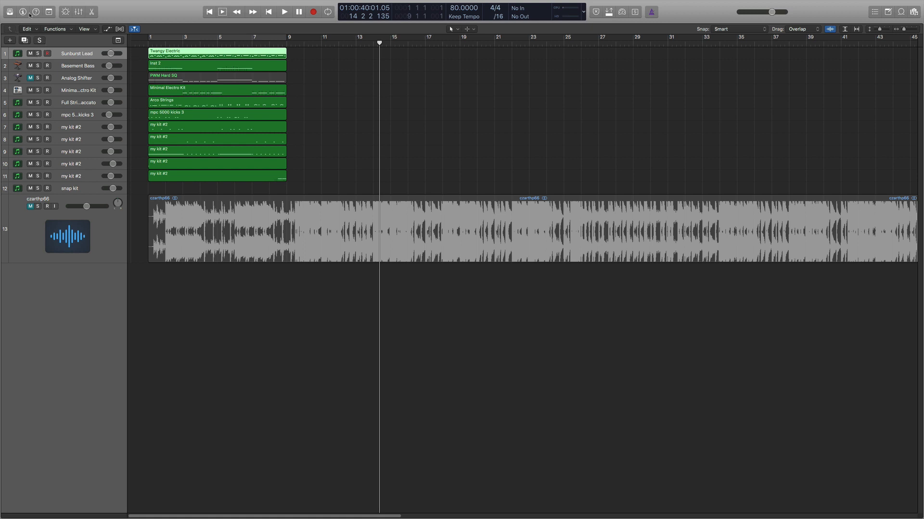
Step: View the Library for the Sunburst Lead track, close it, and show the Inspector
click(10, 12)
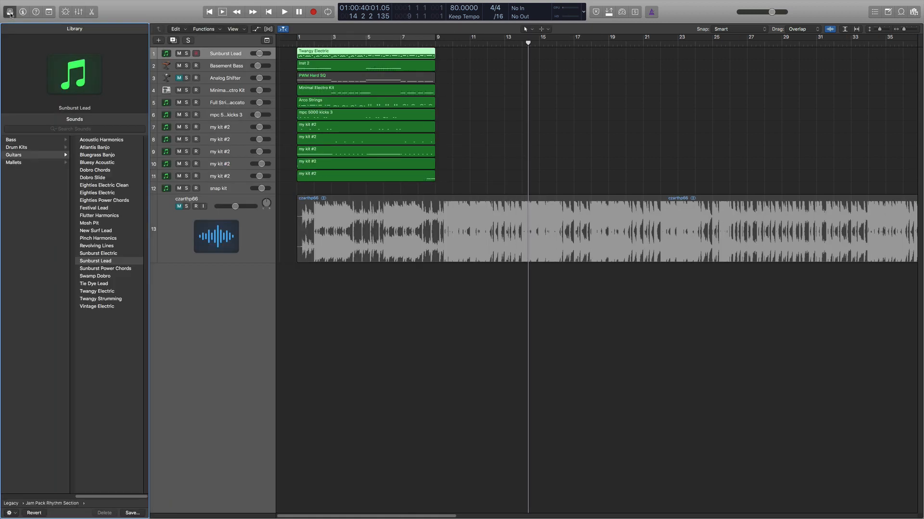
click(10, 12)
click(23, 12)
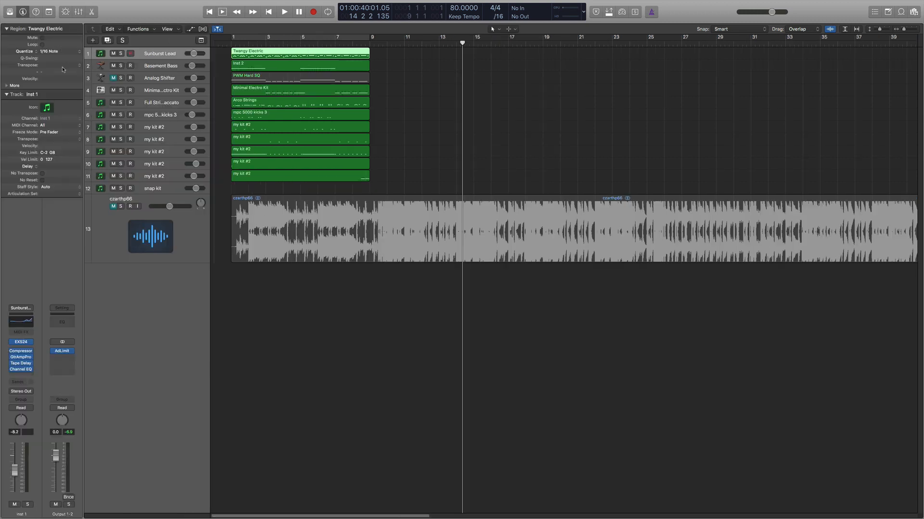
Step: Examine the EXS24 instrument on the Sunburst Lead channel strip and close its window
mouse_move(28, 340)
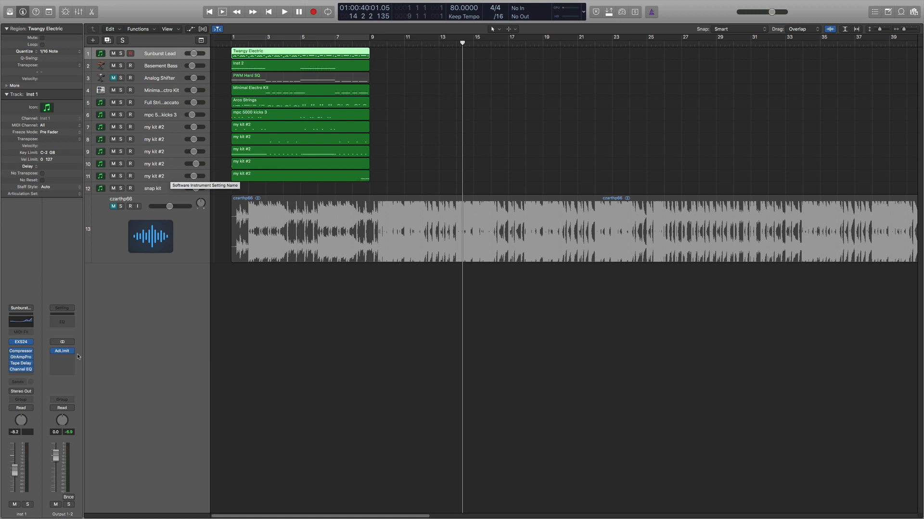
click(21, 343)
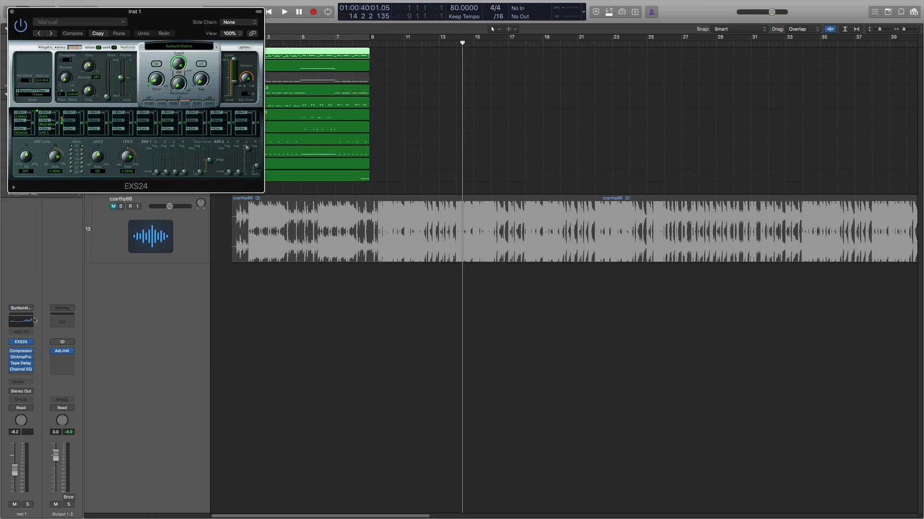
drag(157, 8, 221, 45)
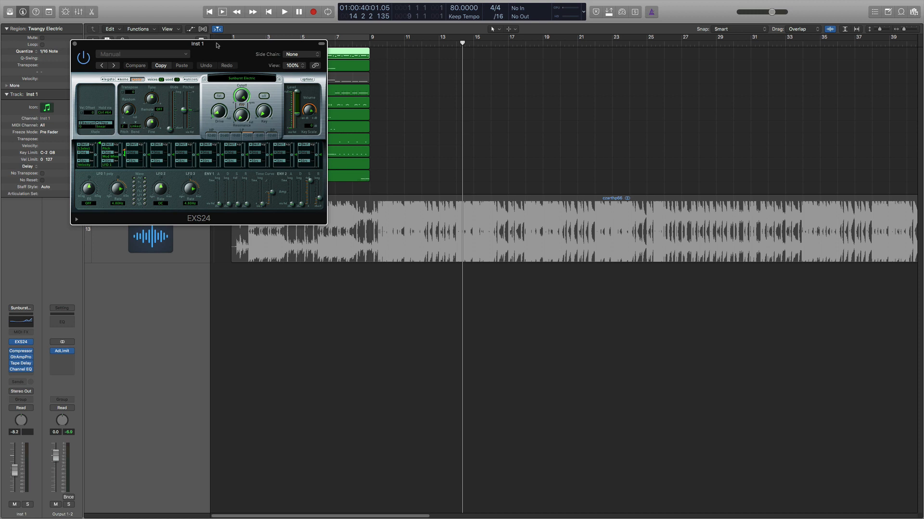
click(74, 44)
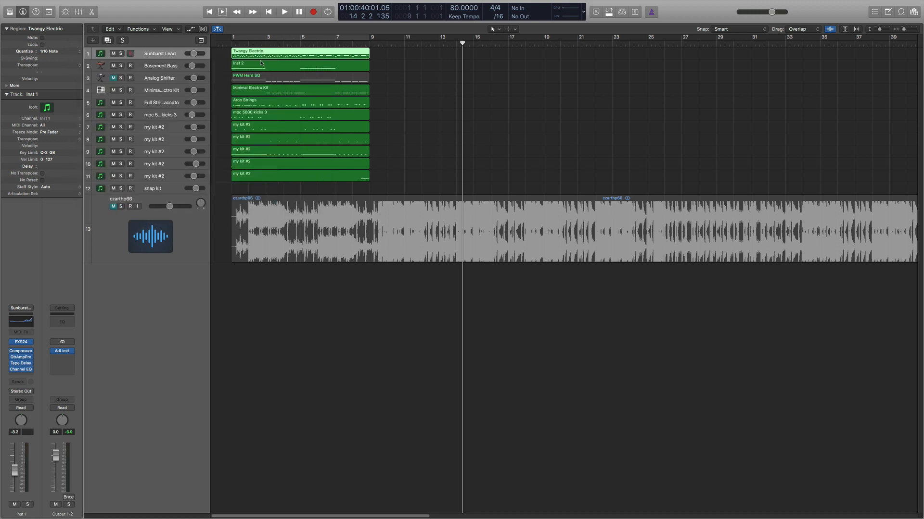
Step: Turn on the cycle range over bars 1 to 9 and select tracks 2 to 5 in turn to view their channel strips
click(268, 38)
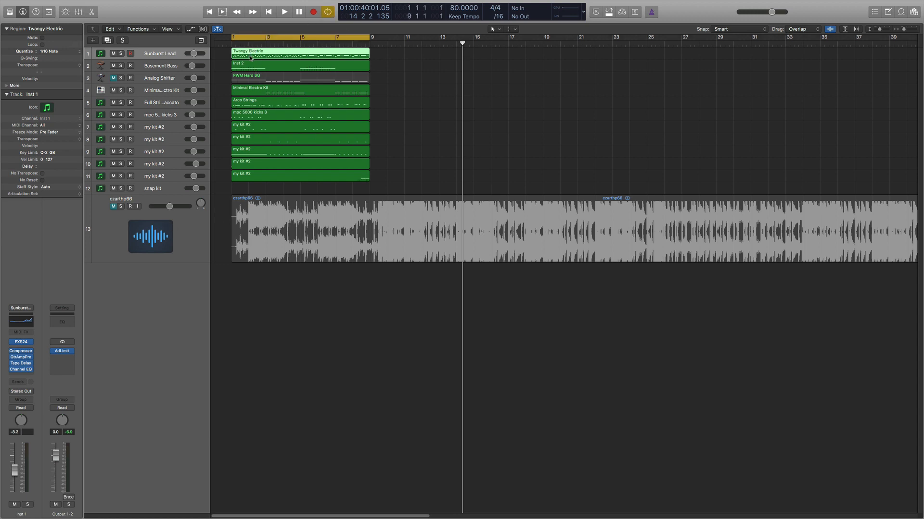
click(169, 68)
click(166, 77)
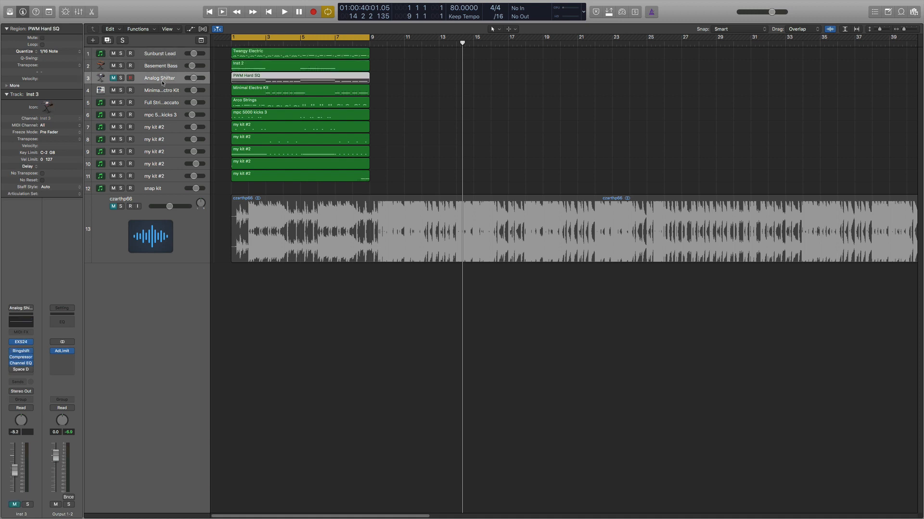
click(156, 91)
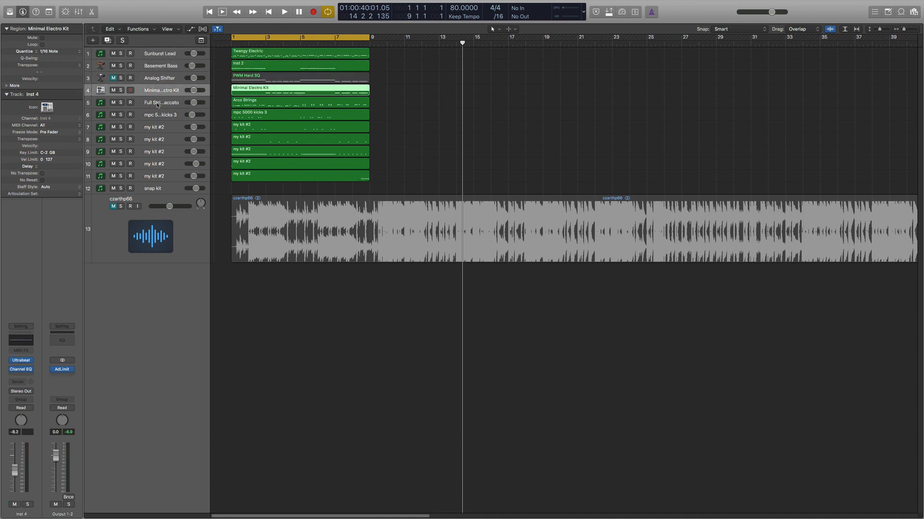
click(157, 105)
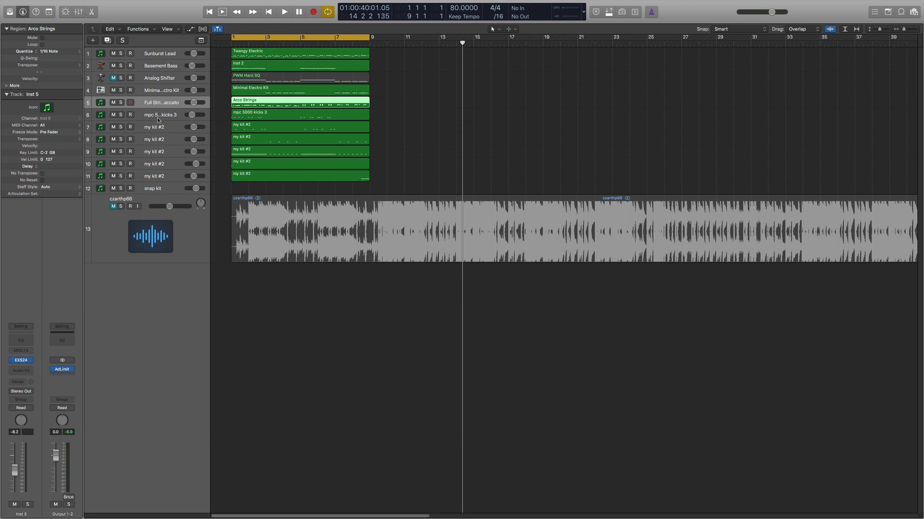
Step: Solo the Full Strings Staccato track and play it from the start of the cycle range
click(121, 103)
key(space)
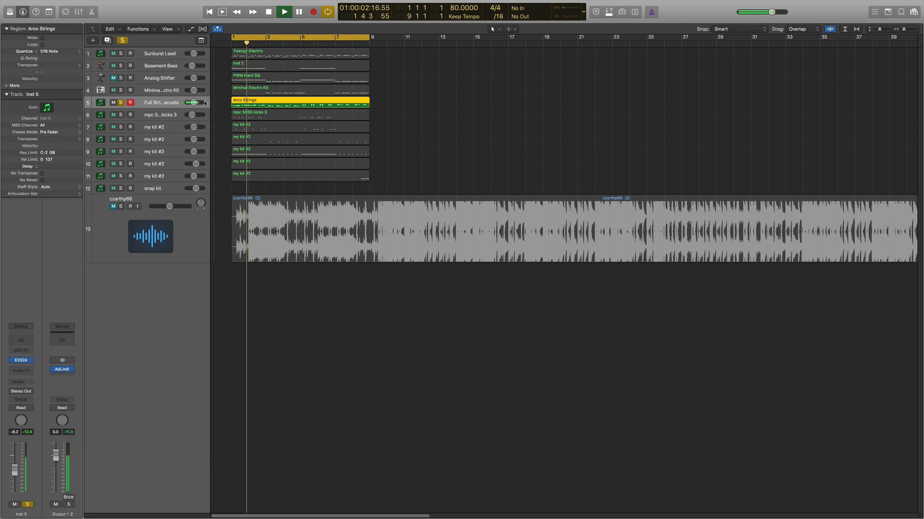
key(space)
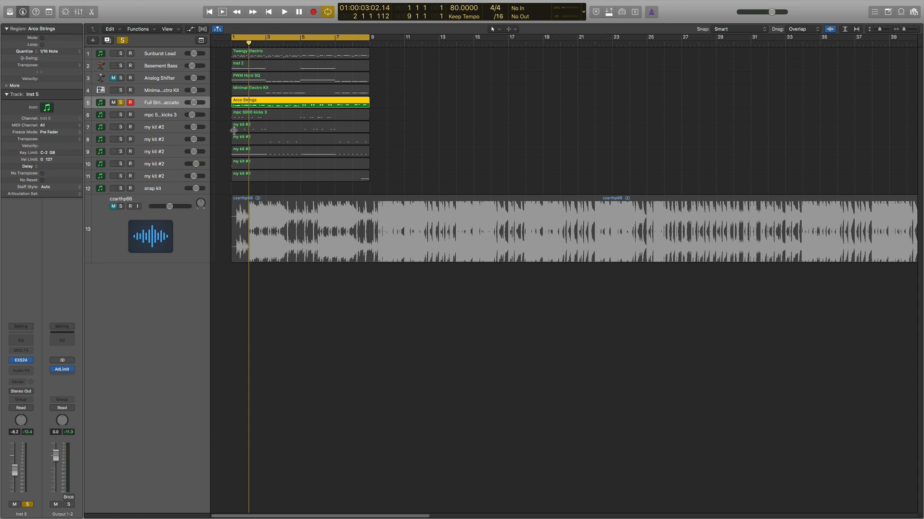
key(Return)
key(space)
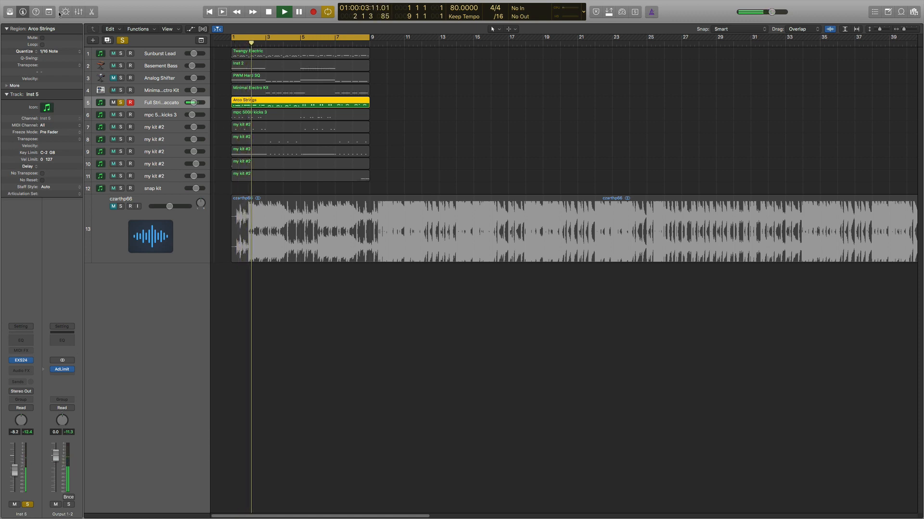
Step: Show the mixer, insert a mono Channel EQ on the Inst 5 channel, and move its window over the tracks area
click(78, 12)
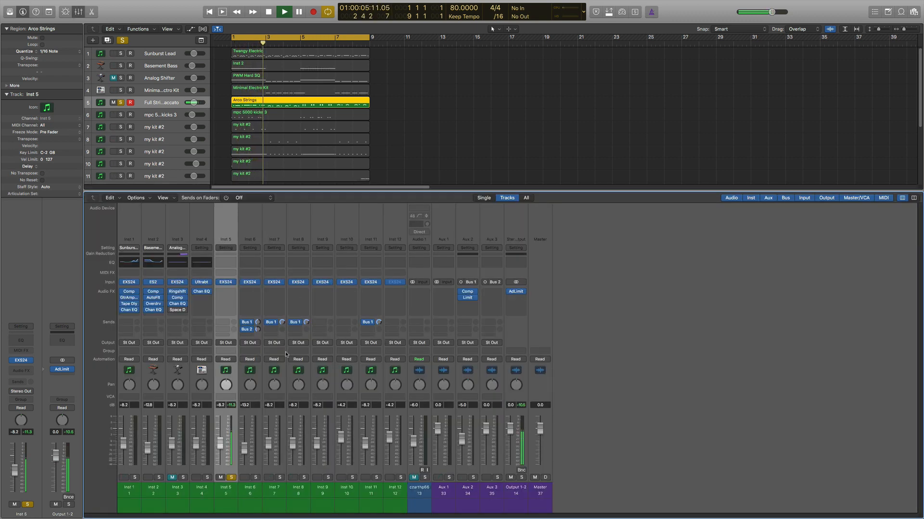
click(225, 292)
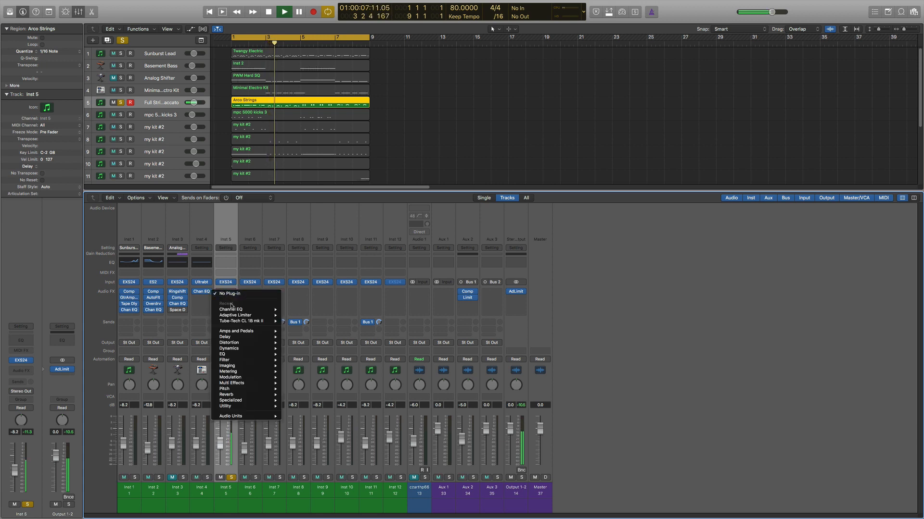
mouse_move(236, 311)
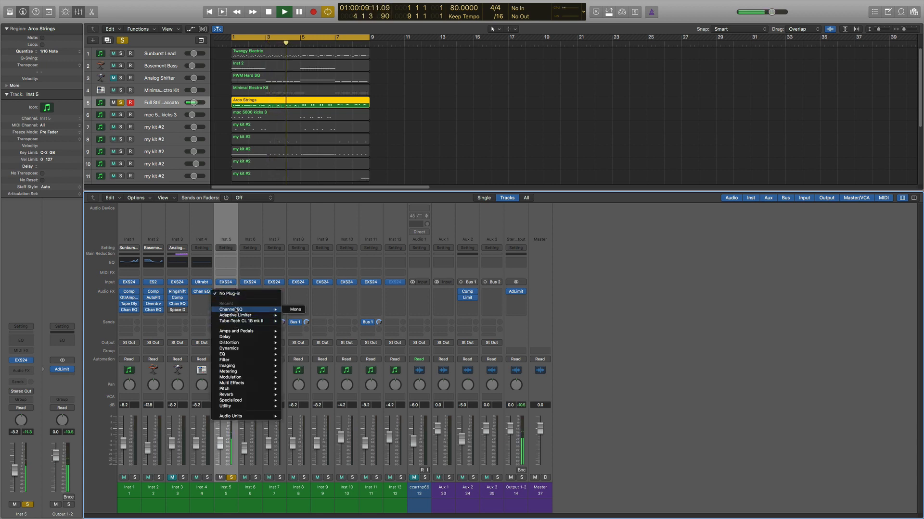
click(294, 310)
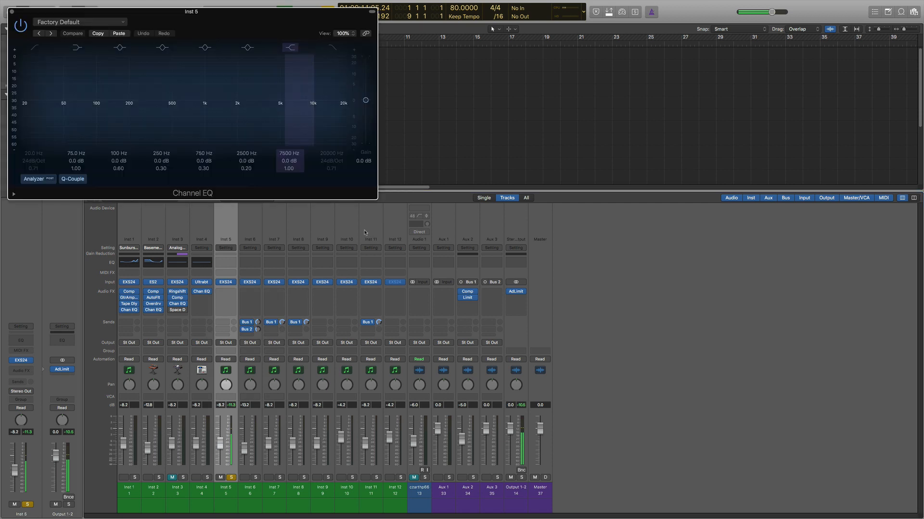
drag(232, 17, 363, 126)
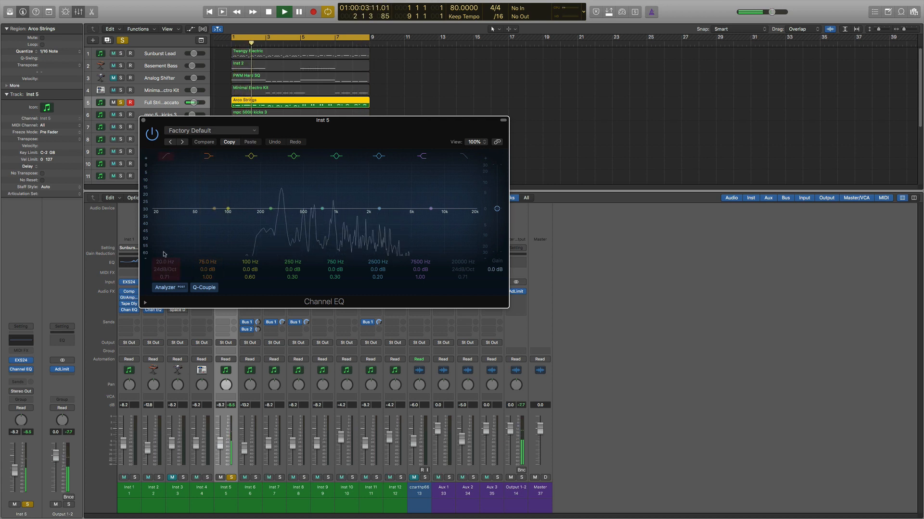
Step: In the Channel EQ, enable the low cut at 108 Hz, set the 2500 Hz band to 860 Hz with +5.5 dB gain, and close it
click(170, 268)
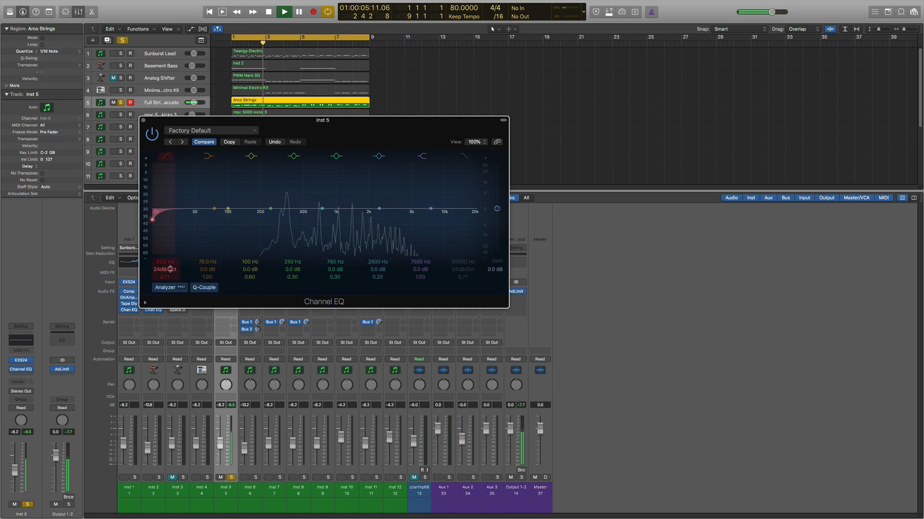
drag(165, 262, 165, 221)
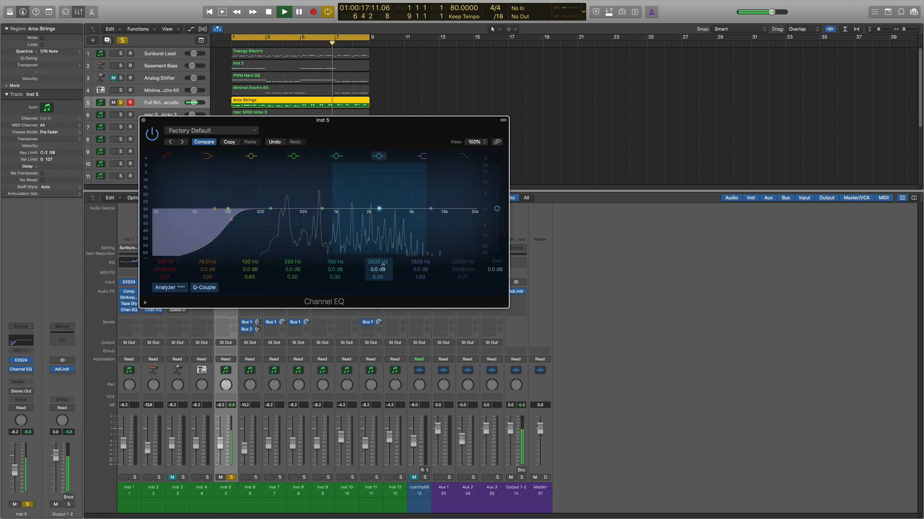
click(378, 156)
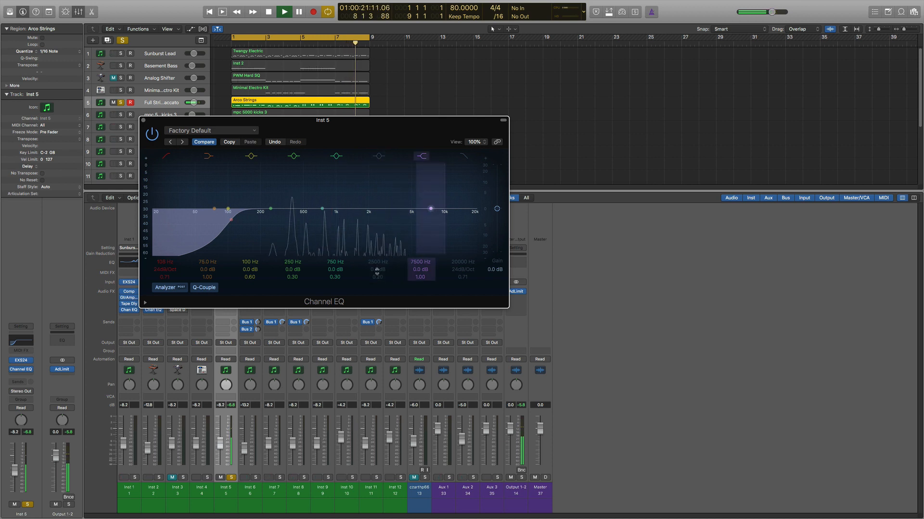
click(381, 198)
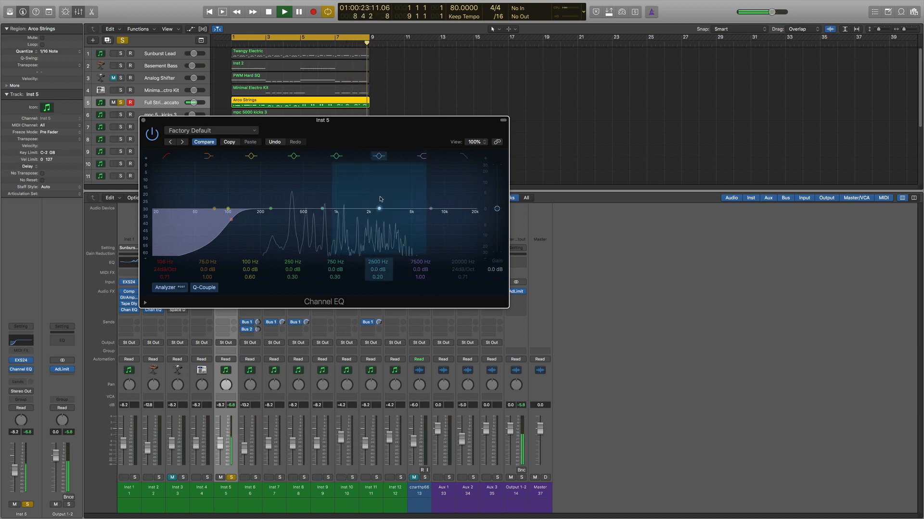
drag(381, 199, 380, 181)
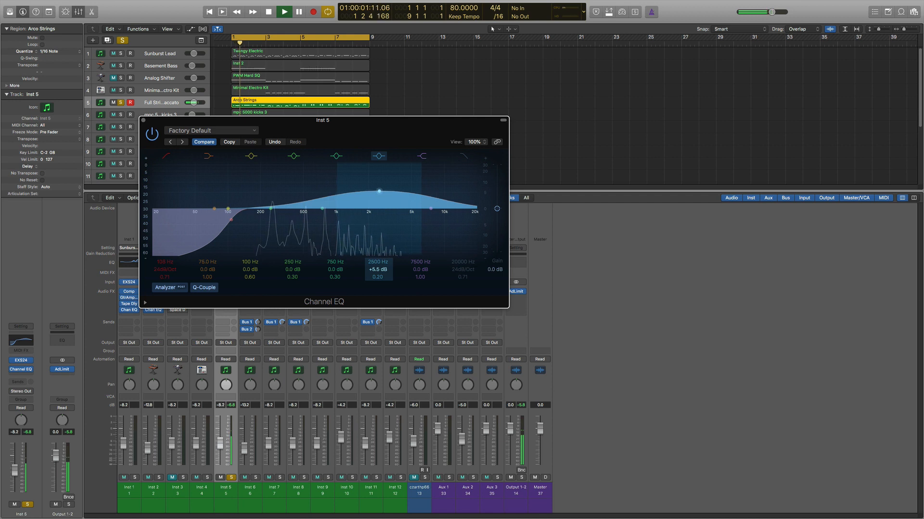
drag(375, 262, 375, 284)
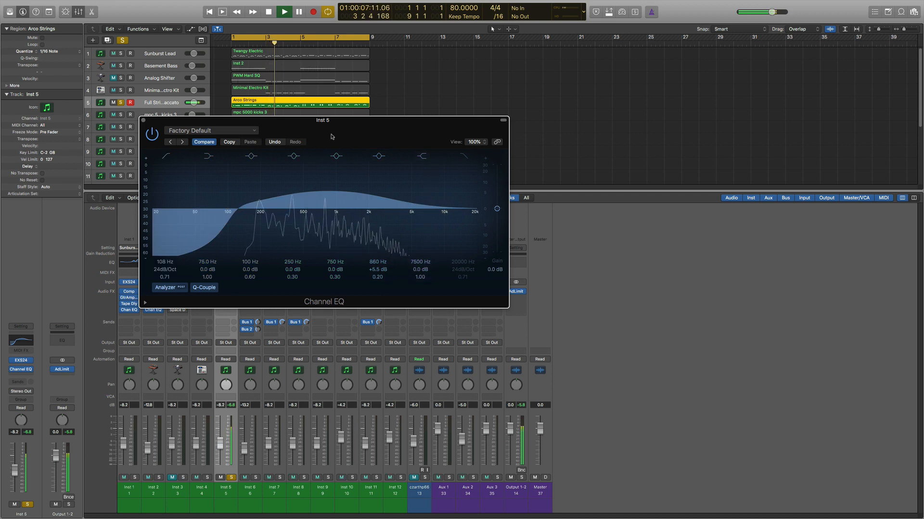
click(144, 121)
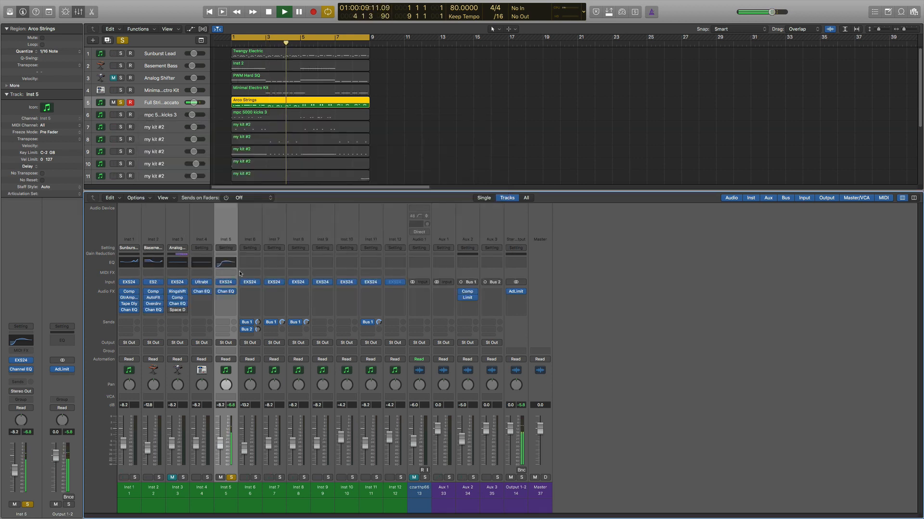
Step: Insert a mono ChromaVerb below the Channel EQ on Inst 5 and move its window clear of the corner
click(231, 300)
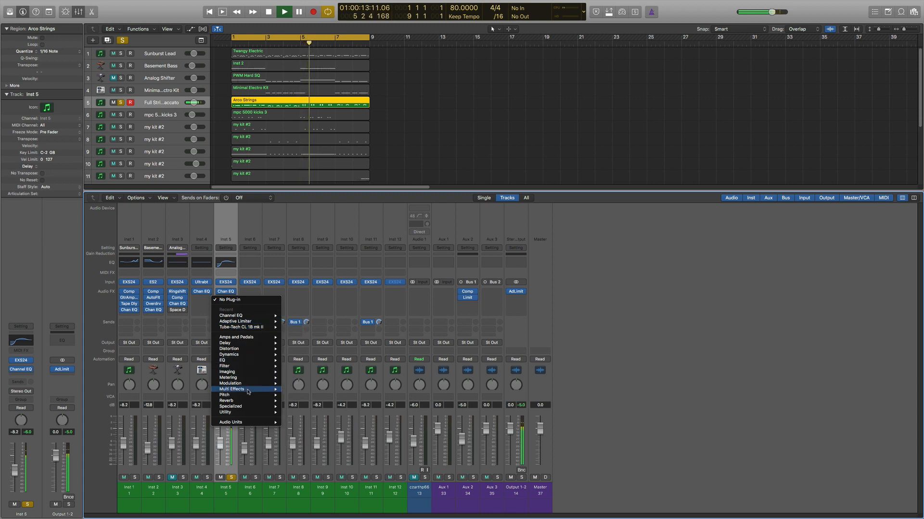
mouse_move(256, 403)
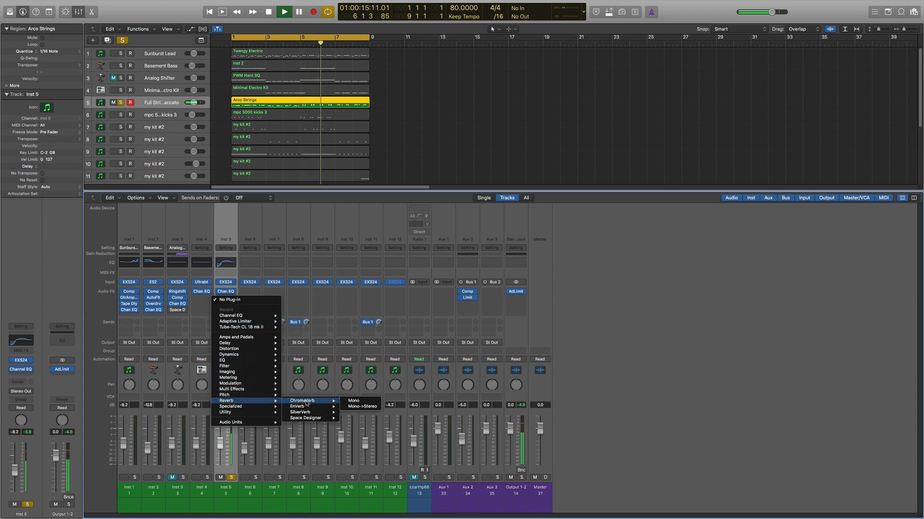
mouse_move(308, 402)
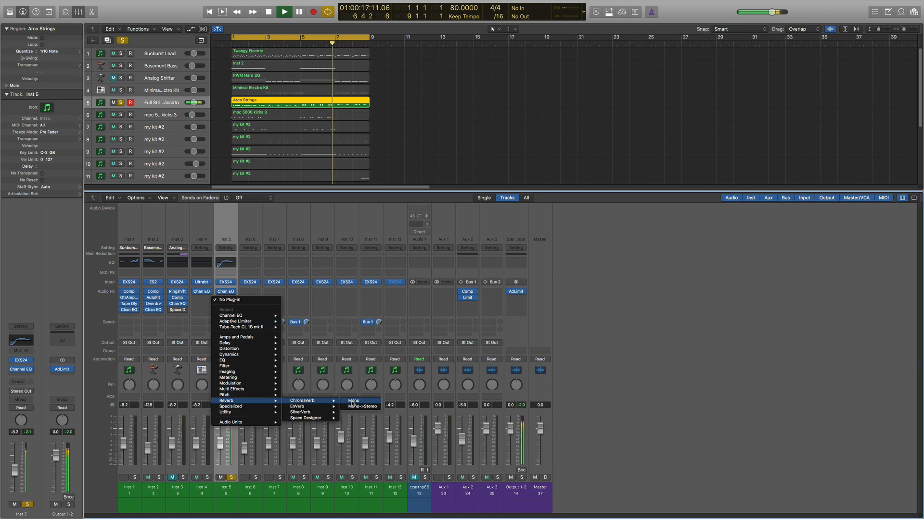
click(351, 402)
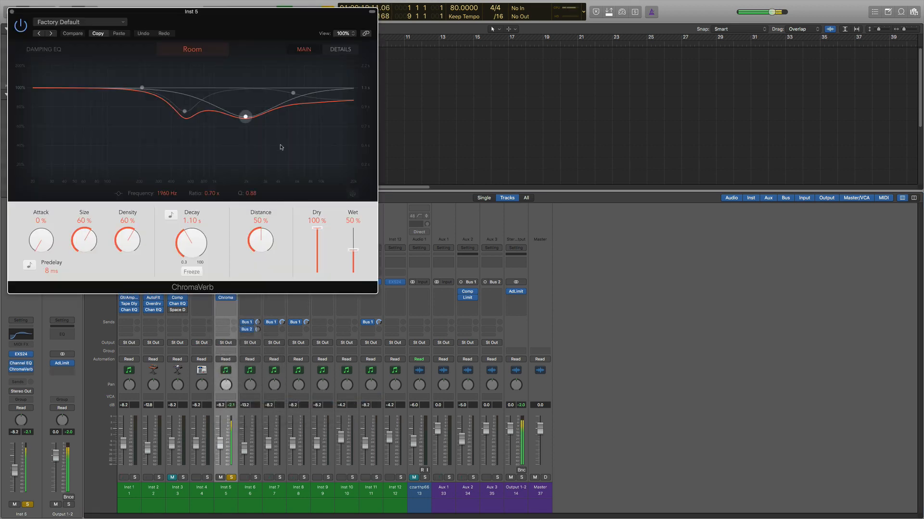
drag(212, 12, 364, 61)
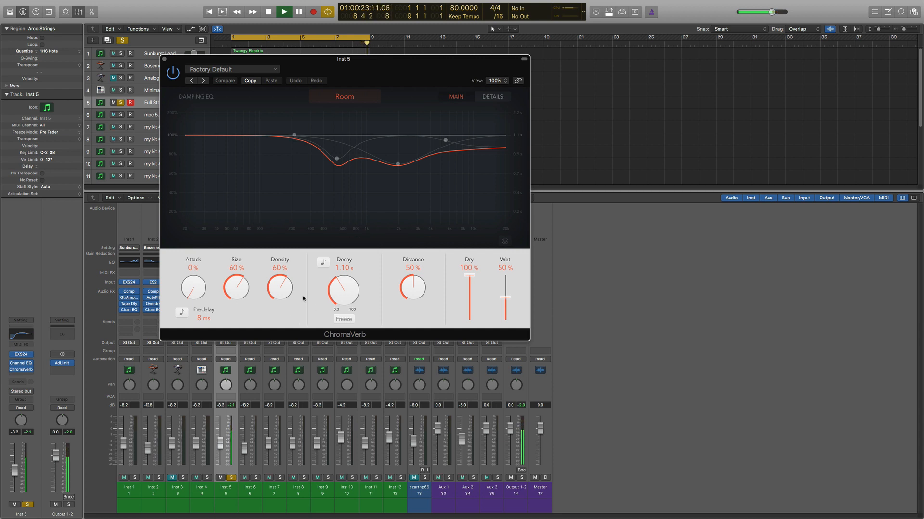
Step: Set ChromaVerb to 65% Wet, 1.40 s Decay and 65% Distance during playback, view its details page, and close the window
key(space)
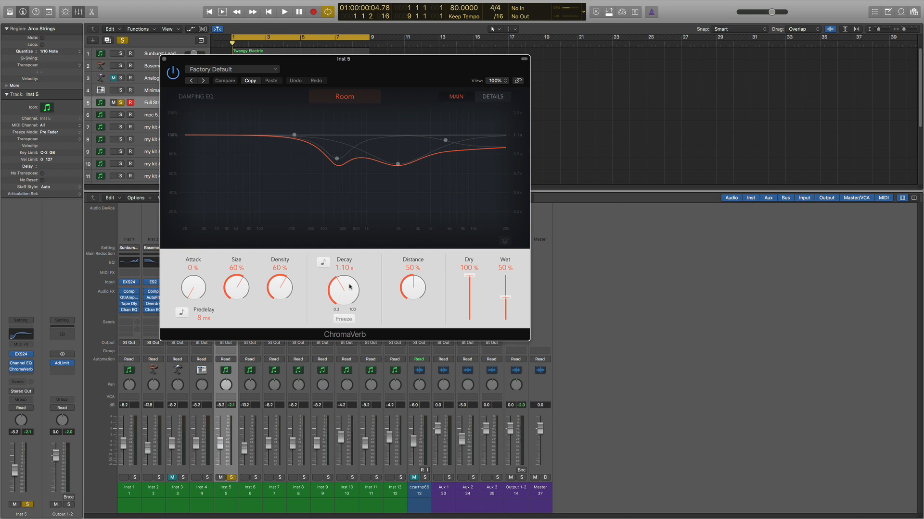
key(space)
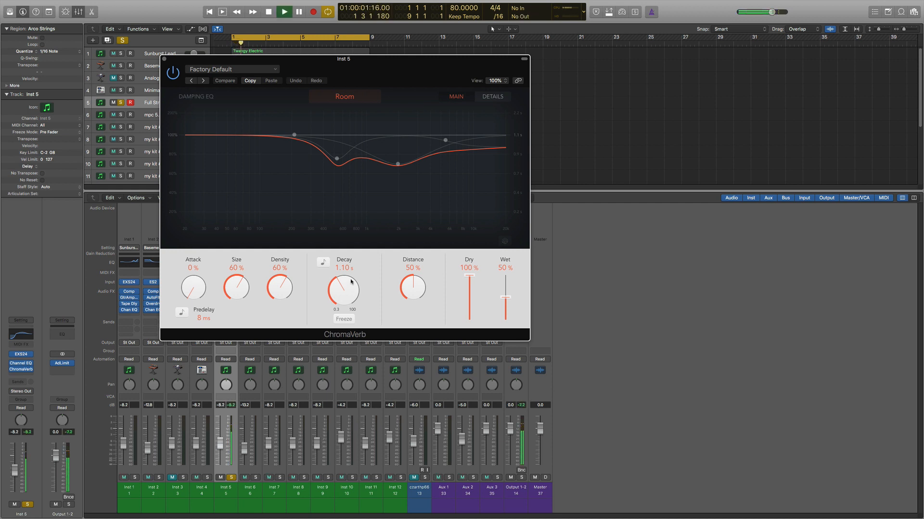
drag(505, 298, 505, 291)
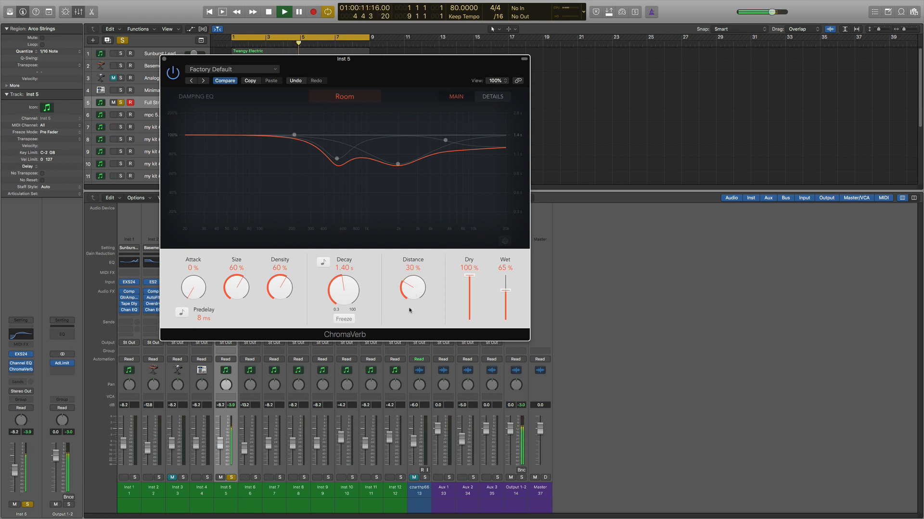
drag(402, 277, 403, 269)
click(491, 97)
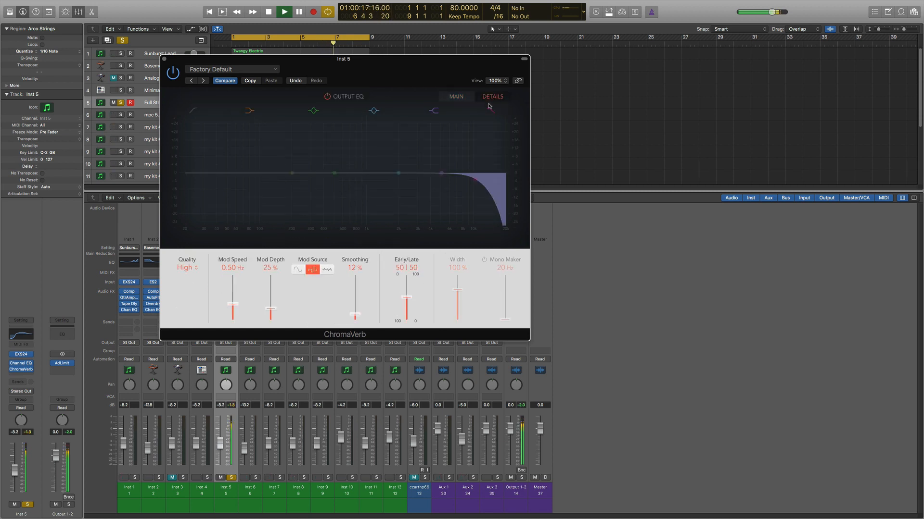
click(457, 97)
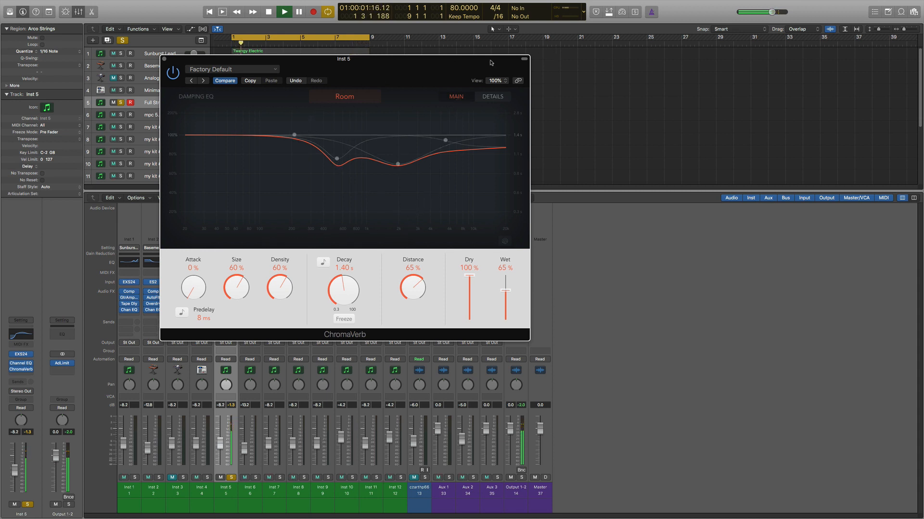
click(164, 59)
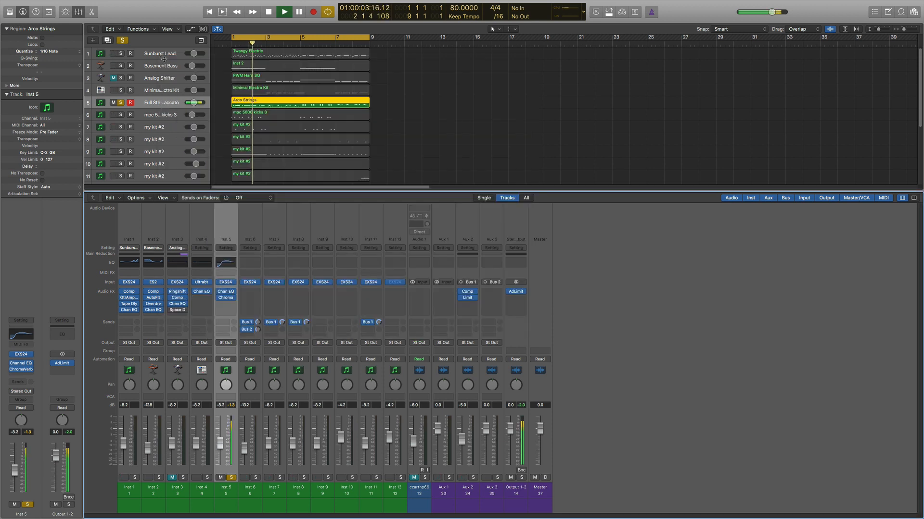
Step: Unsolo Inst 5 and lower the ChromaVerb Wet level to 40% while the full beat plays
click(231, 478)
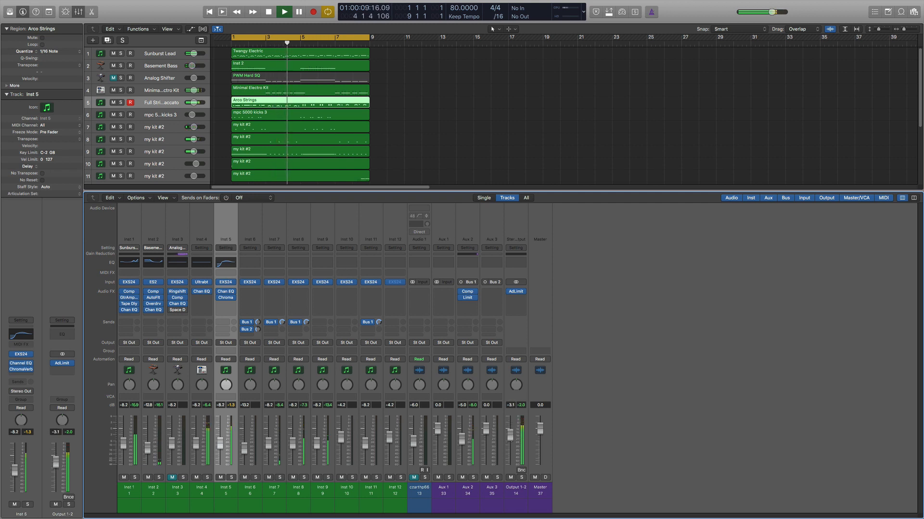
click(226, 298)
click(229, 300)
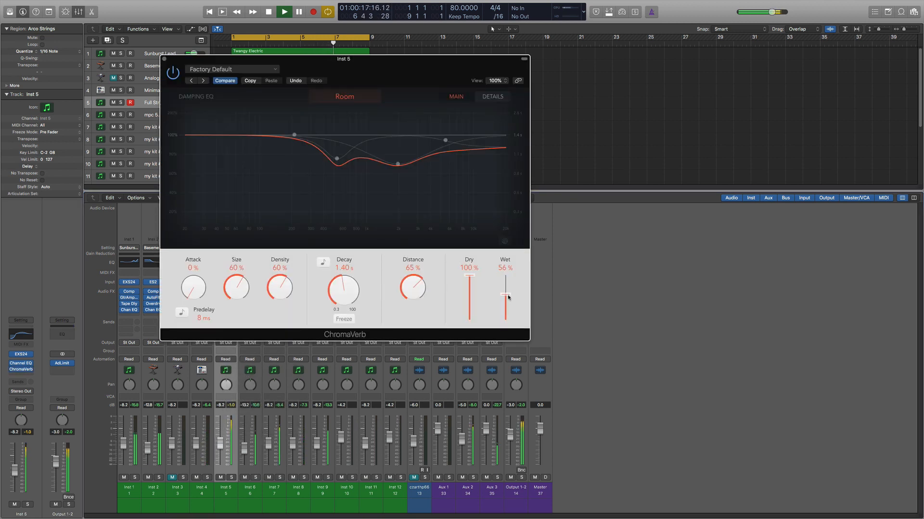
drag(509, 299, 509, 304)
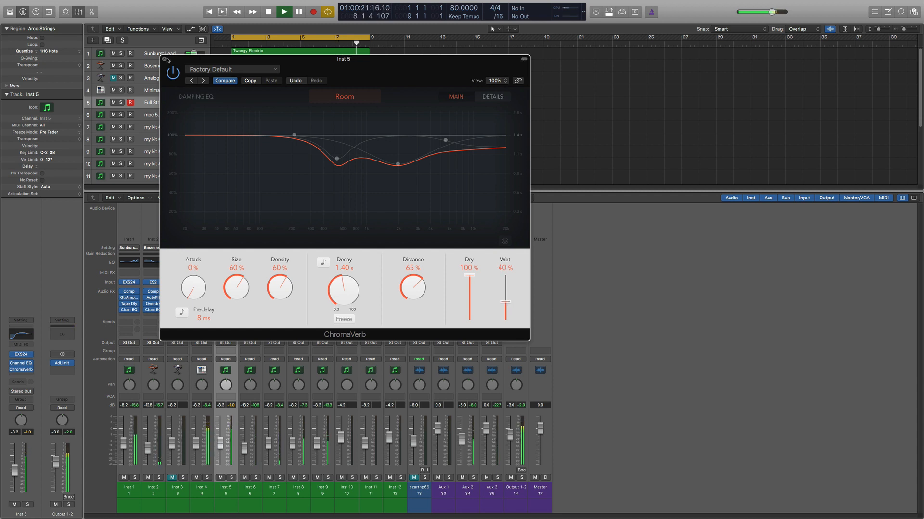
click(164, 60)
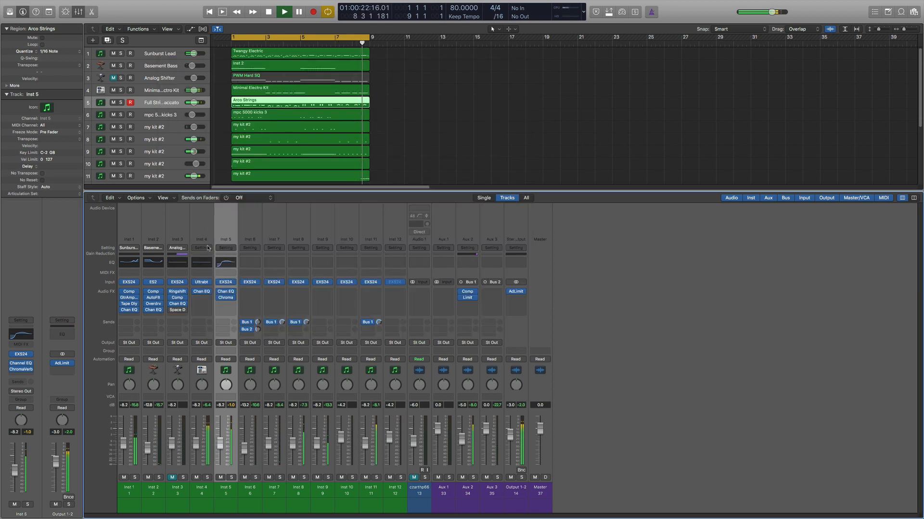
Step: Stop playback with the mixer still showing the ChromaVerb insert on Inst 5
click(227, 298)
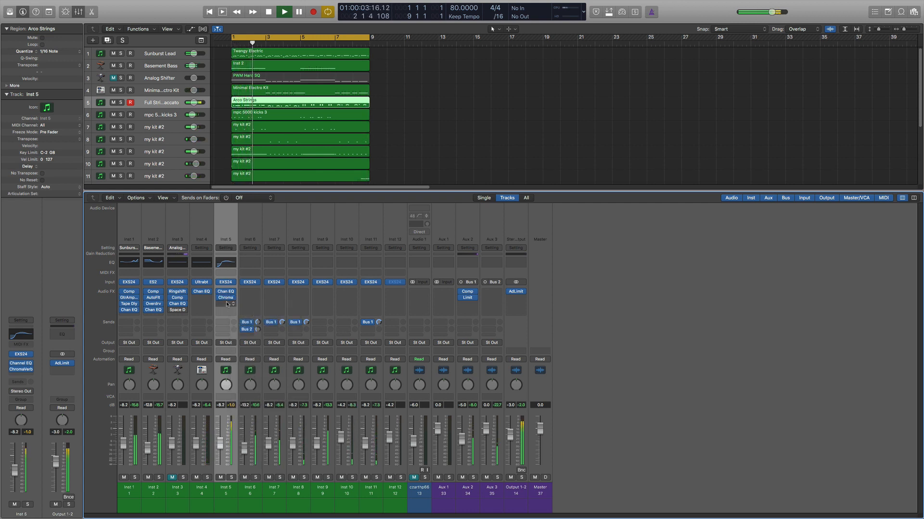
click(226, 301)
click(252, 295)
key(space)
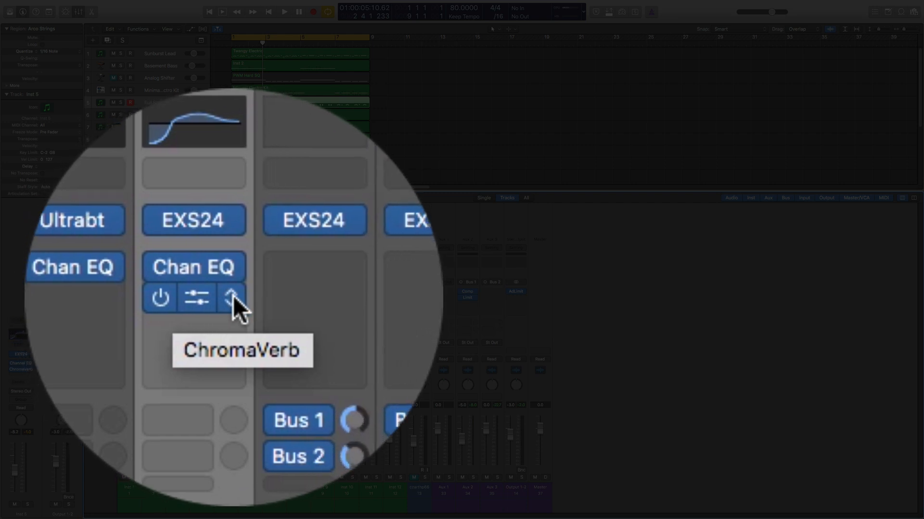
click(233, 296)
click(226, 301)
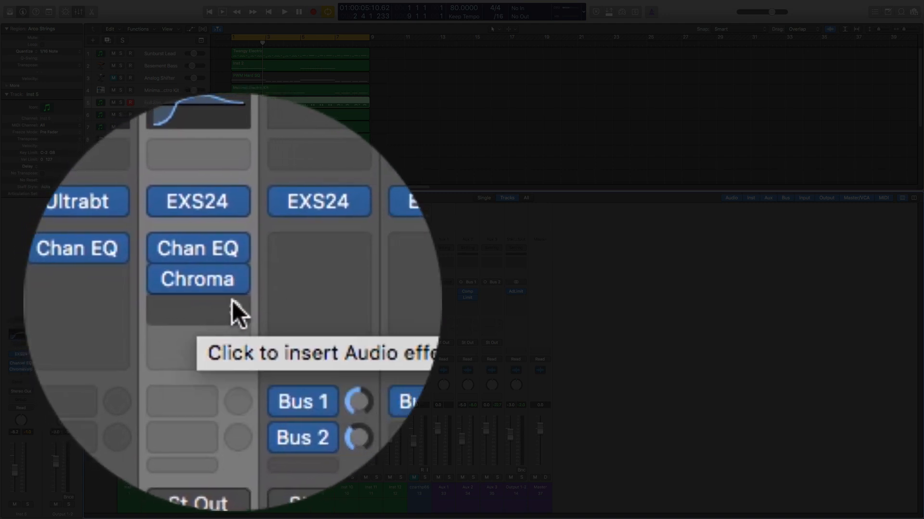
Step: Insert a mono Compressor below ChromaVerb on Inst 5 and move its window clear of the corner
click(226, 305)
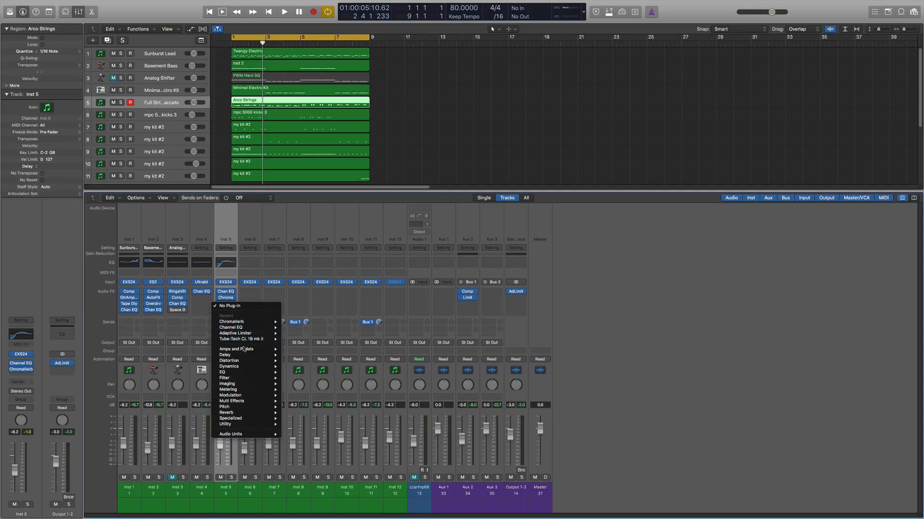
mouse_move(245, 366)
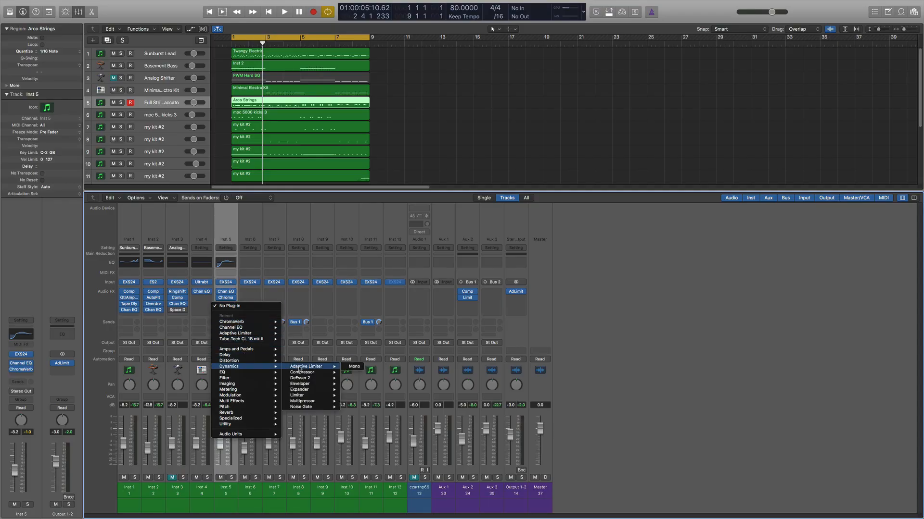
mouse_move(309, 379)
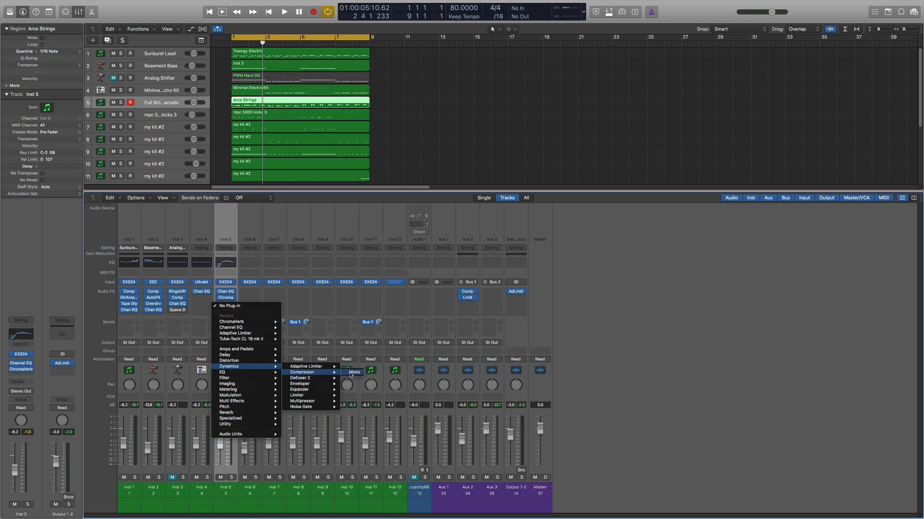
click(352, 373)
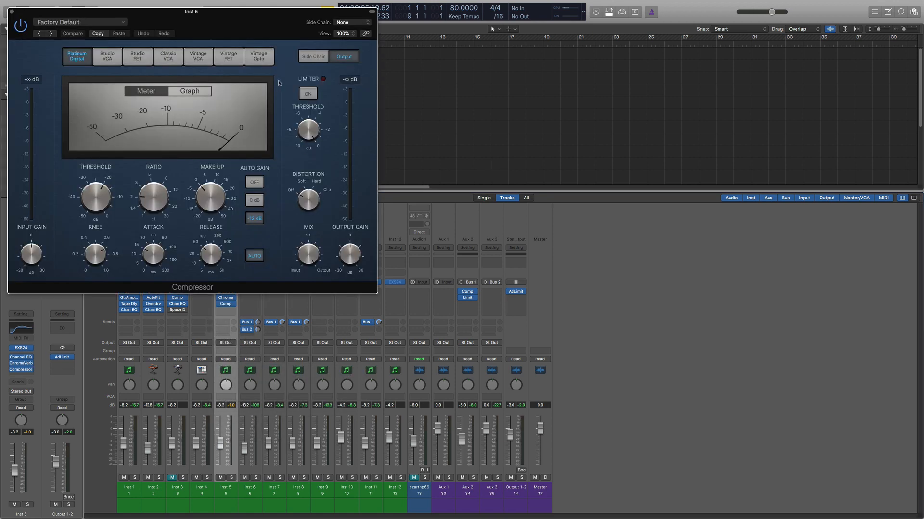
drag(257, 16, 423, 63)
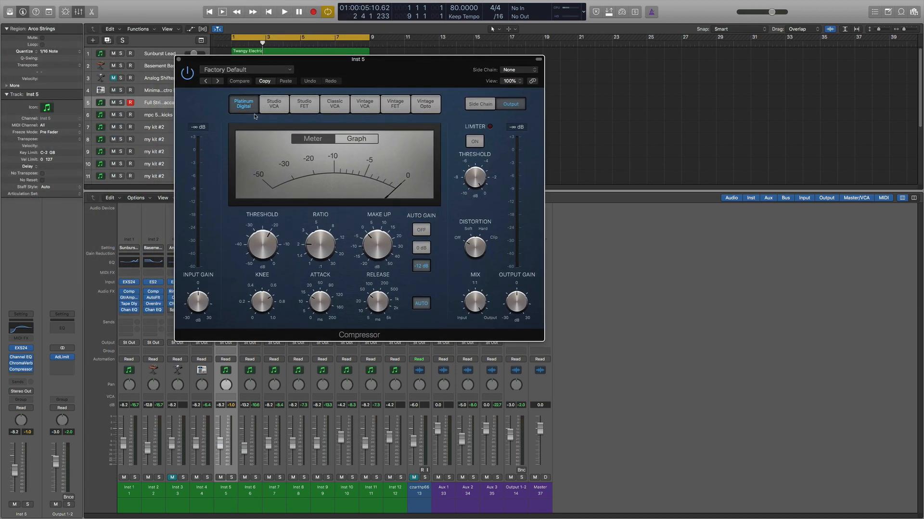
Step: Cycle the Inst 5 Compressor through its circuit models: Studio VCA, Platinum Digital, Studio FET, Classic VCA, Vintage VCA, Vintage FET and Vintage Opto
click(273, 106)
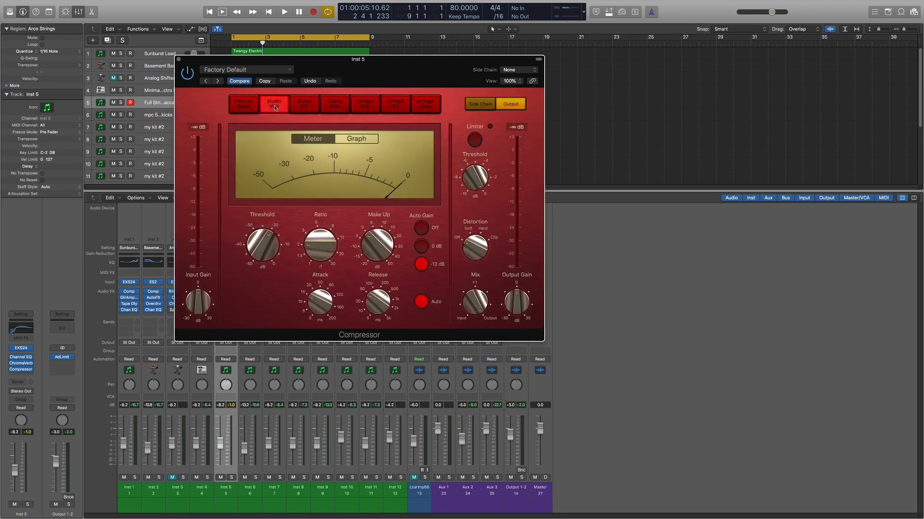
click(243, 111)
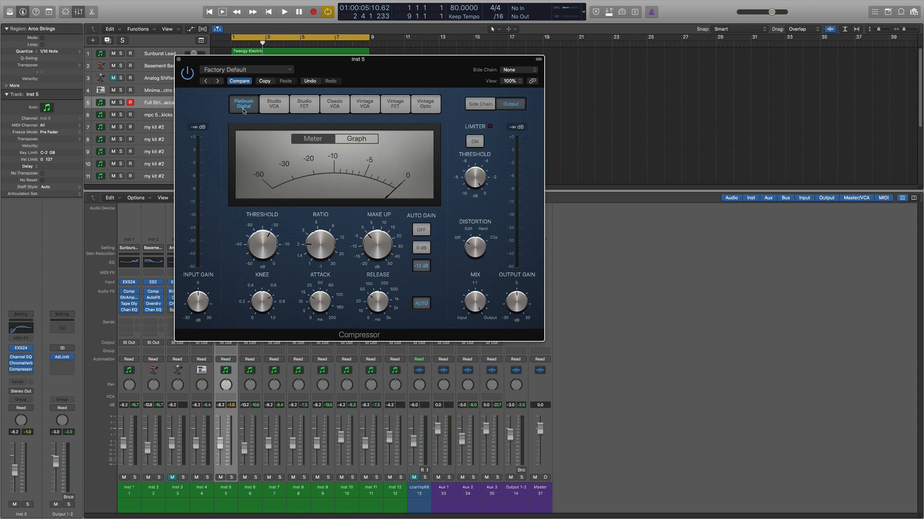
click(301, 107)
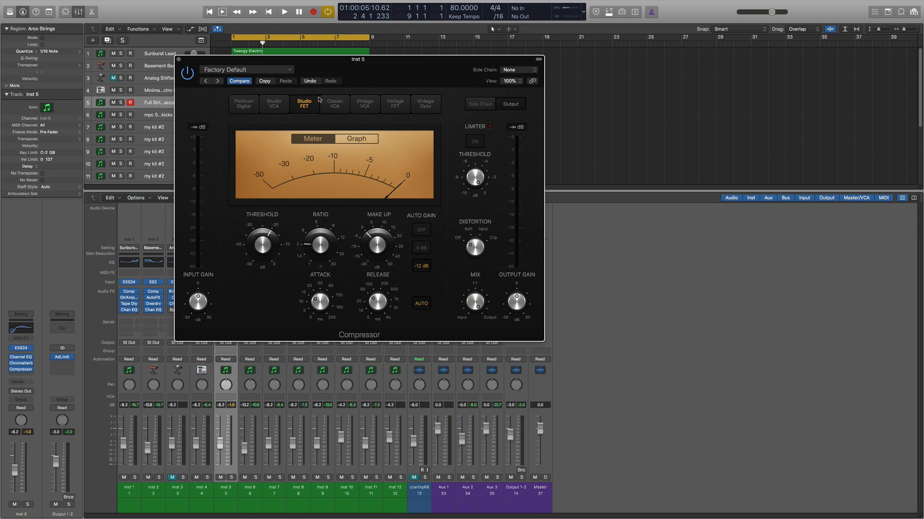
click(336, 105)
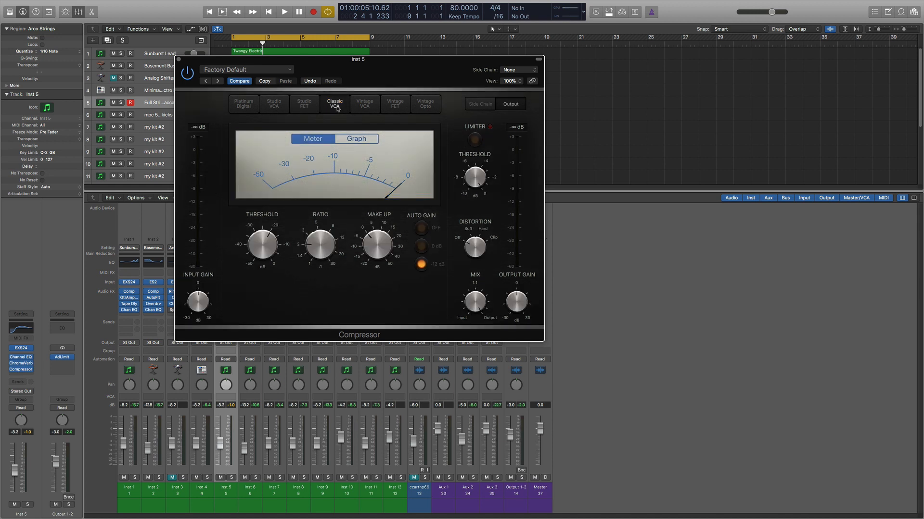
click(364, 108)
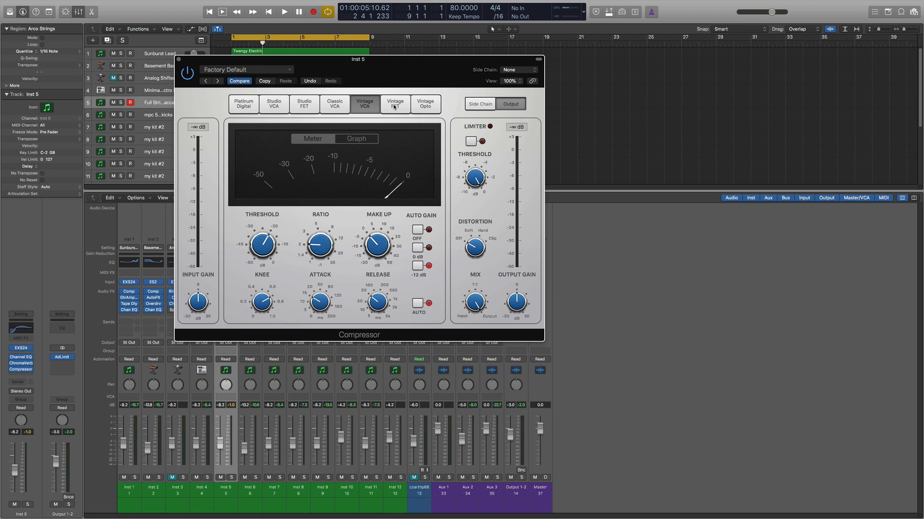
click(388, 106)
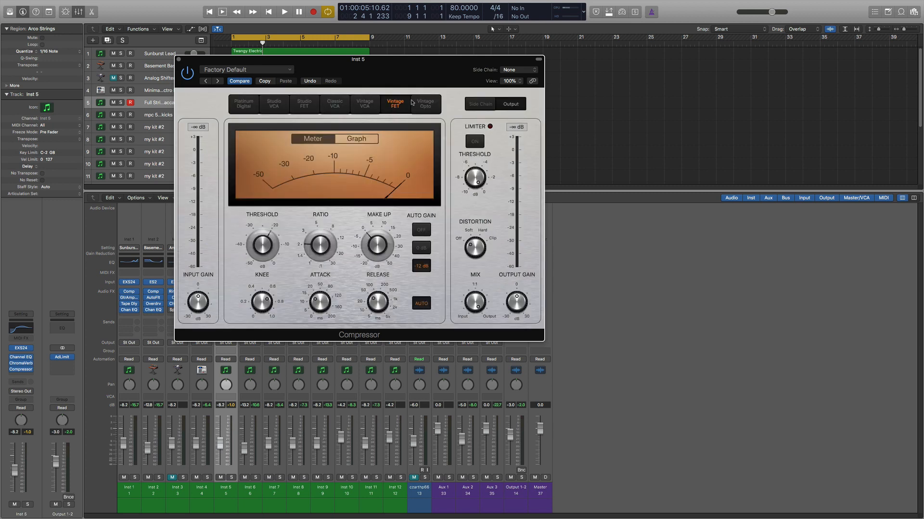
click(432, 107)
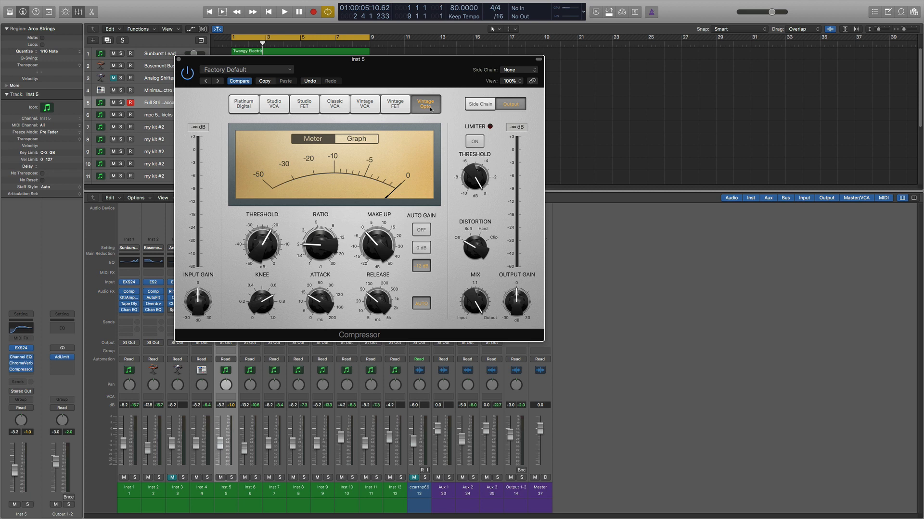
mouse_move(319, 248)
Step: Compare the Compressor's Vintage FET and Studio FET models by switching back and forth between them
click(395, 107)
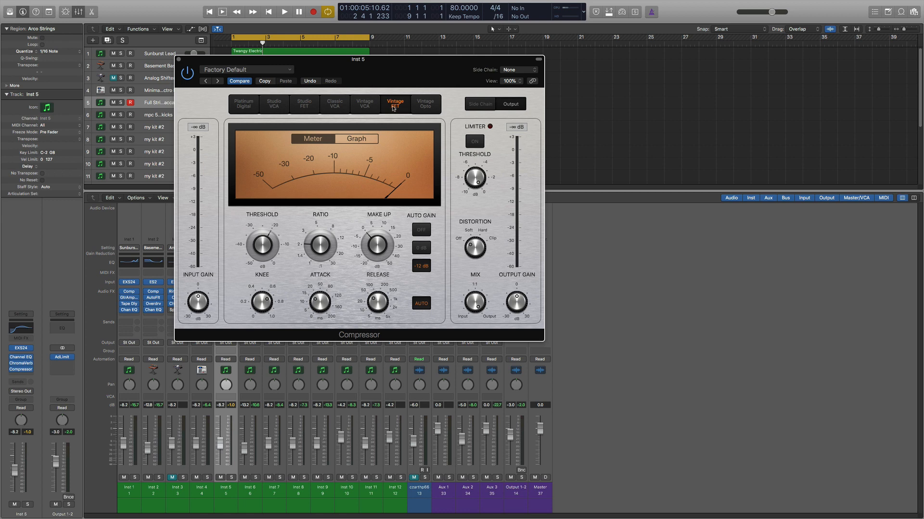
click(303, 107)
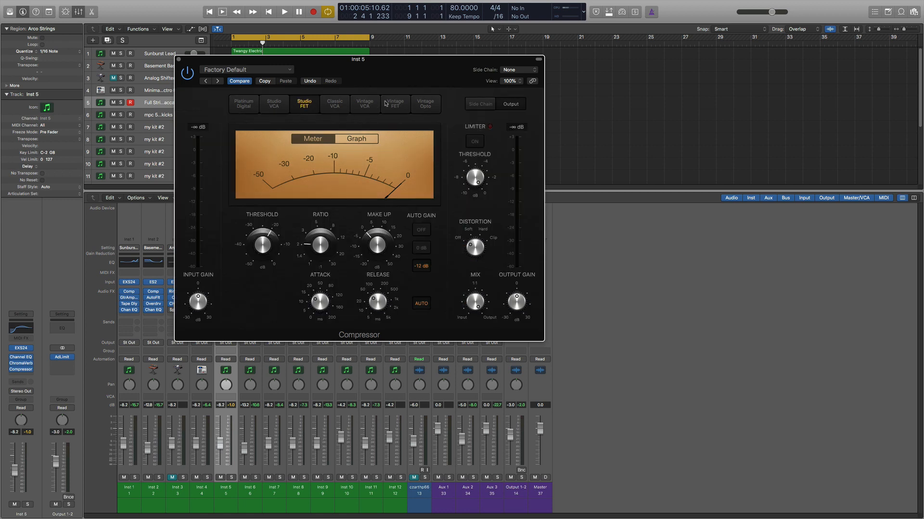
click(392, 102)
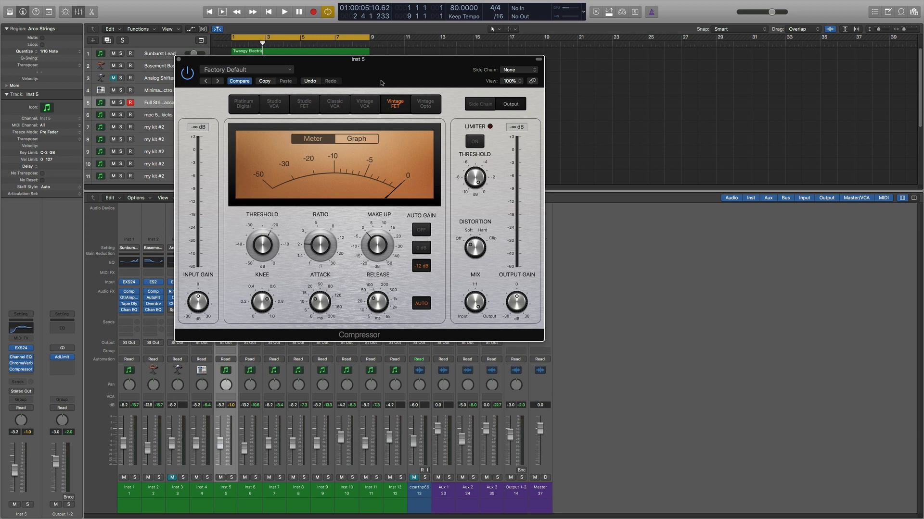
click(304, 104)
click(273, 103)
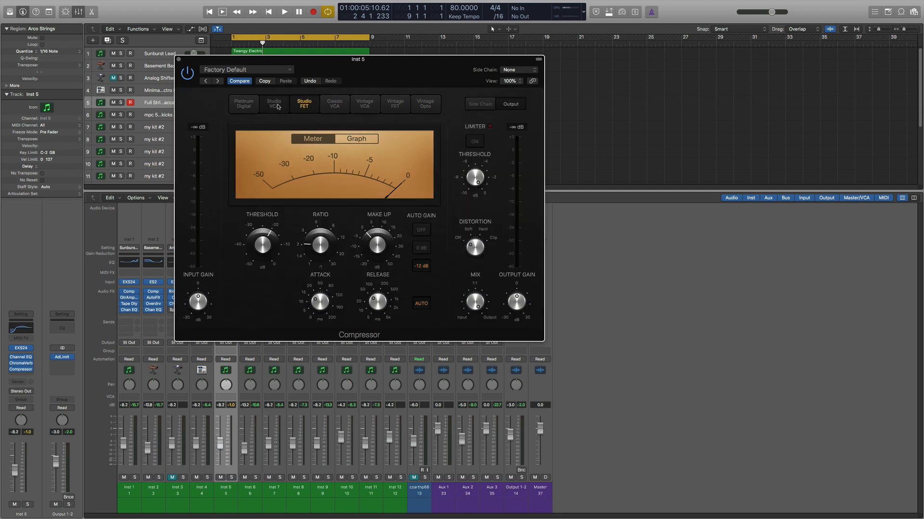
click(243, 104)
Step: Set the Inst 5 Compressor to the Studio VCA model and close its window
click(264, 104)
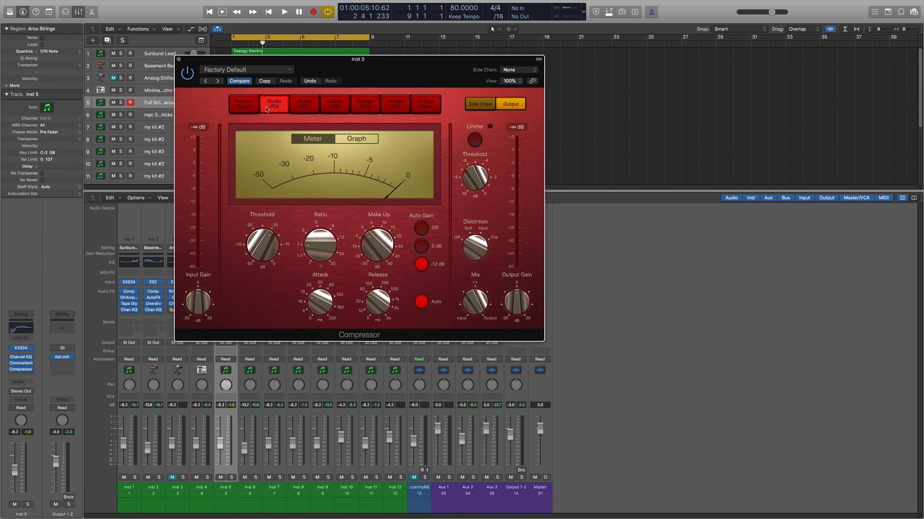
mouse_move(326, 275)
drag(414, 76, 656, 123)
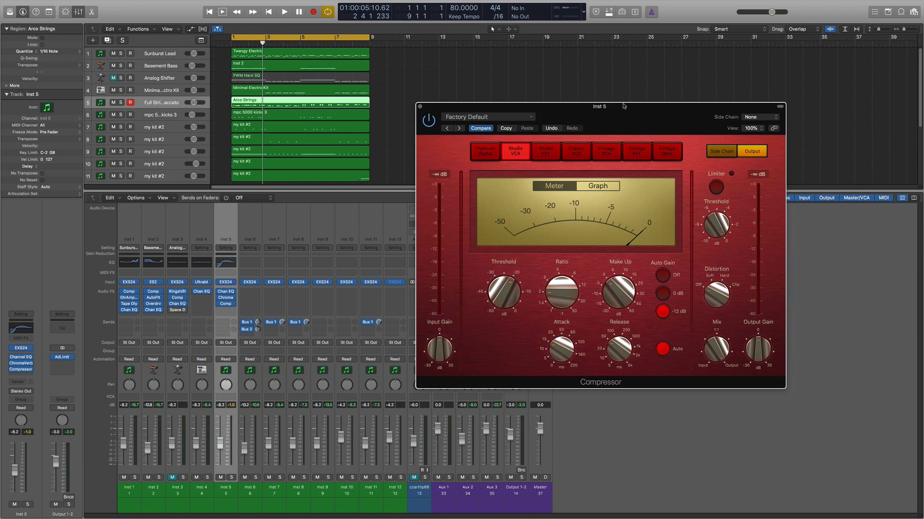
click(420, 107)
Step: Audition the mpc 5000 kicks 3 track in solo, unsolo it and stop playback
click(165, 118)
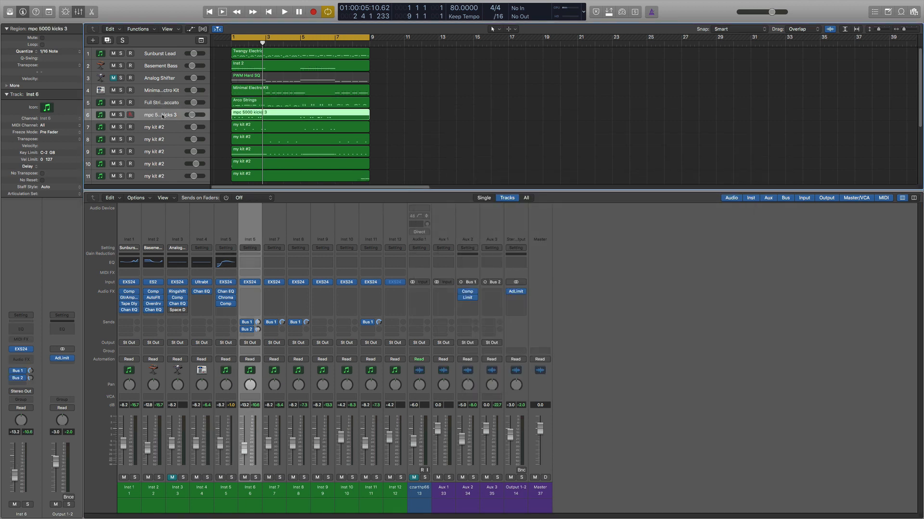
click(120, 115)
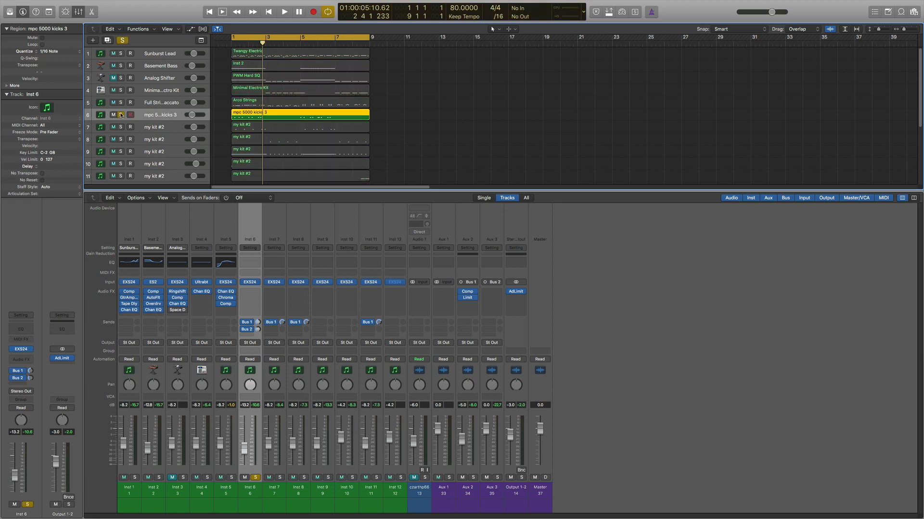
key(space)
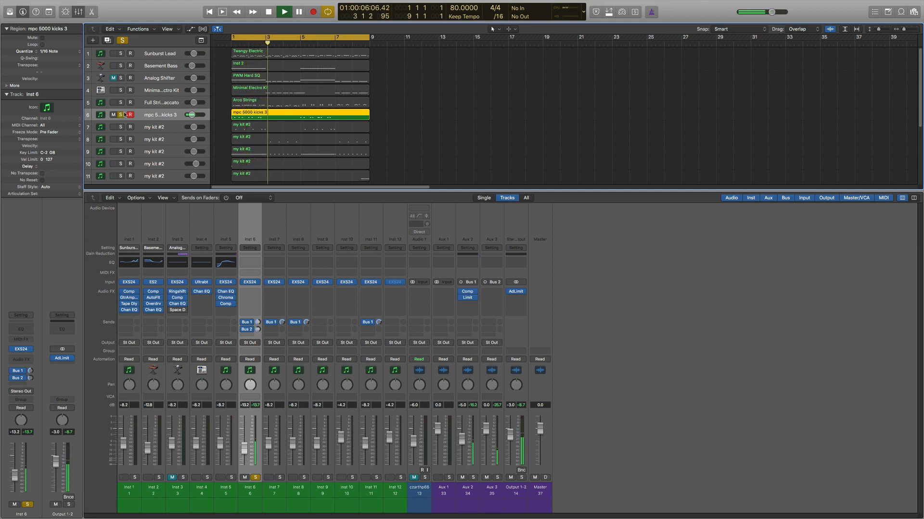
click(121, 115)
key(space)
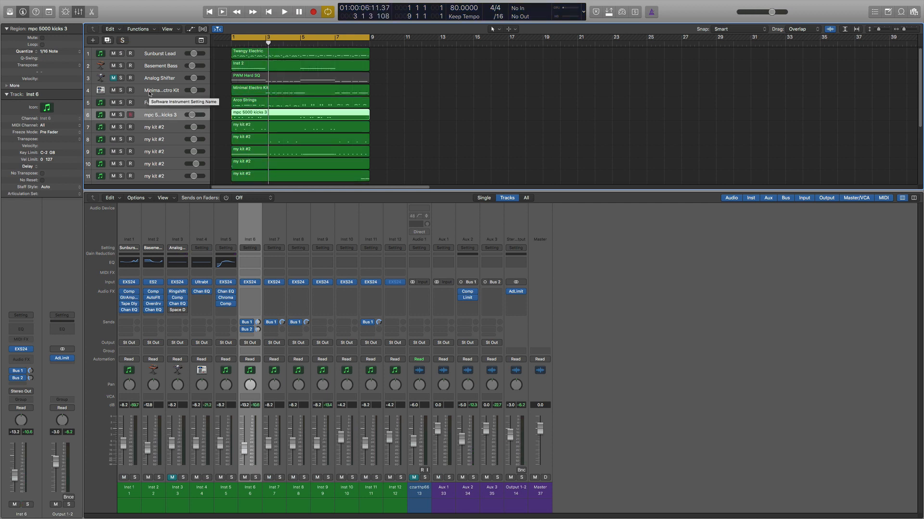
Step: Solo the mpc 5000 kicks 3 track and insert a mono Compressor on Inst 6 using the Studio VCA model
click(120, 115)
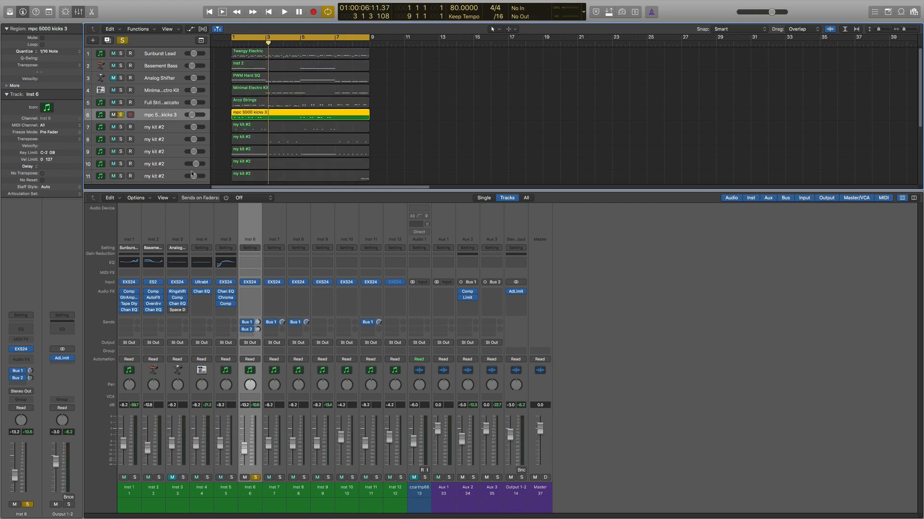
click(257, 293)
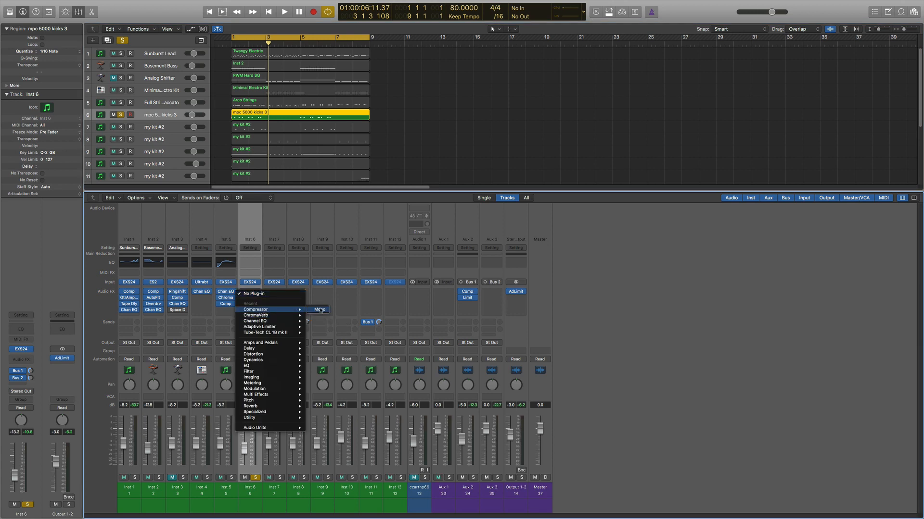
click(320, 309)
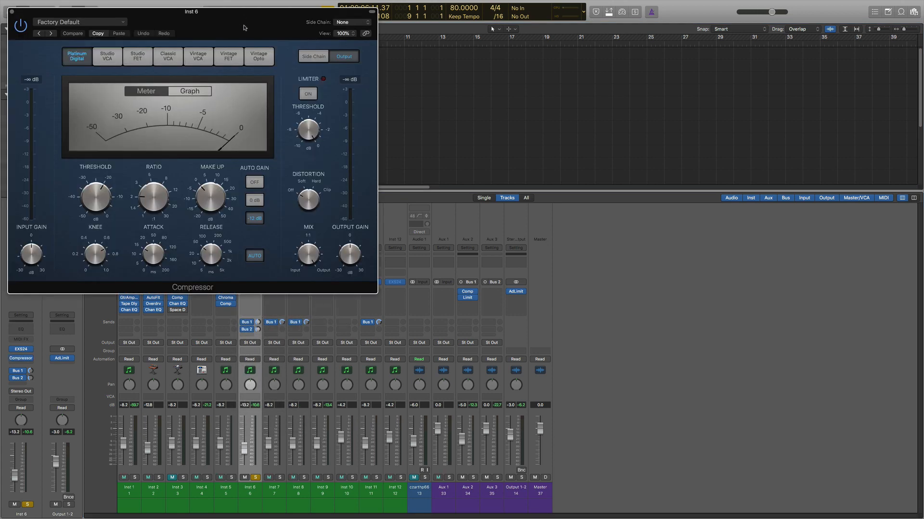
click(107, 56)
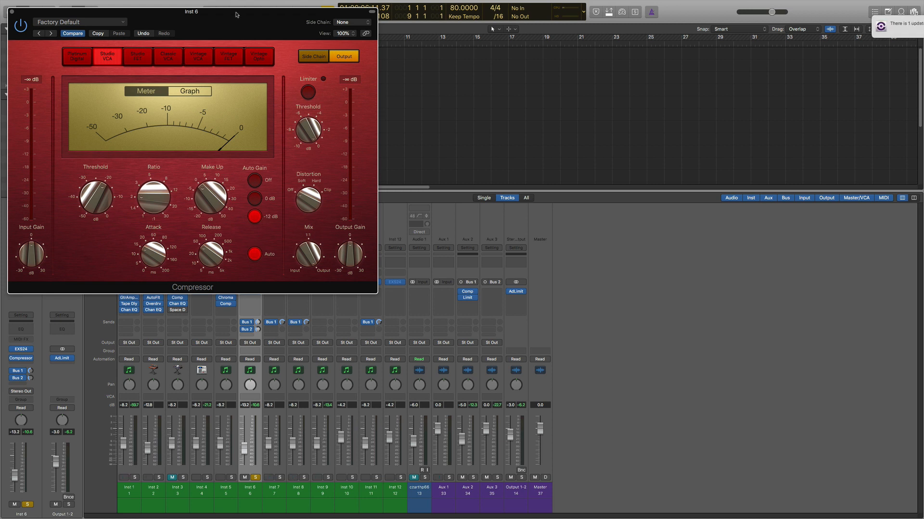
Step: Play the soloed kick and move the Inst 6 Compressor window clear of the track regions
key(space)
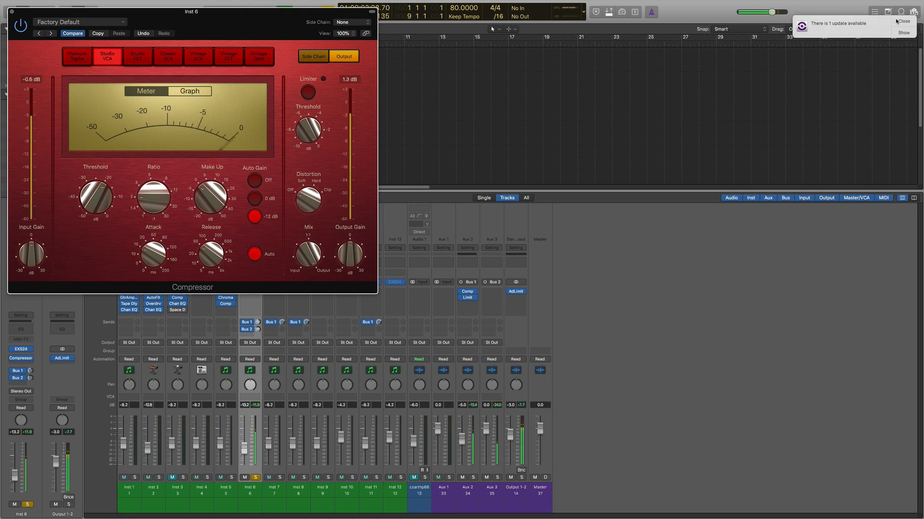
drag(223, 14, 475, 99)
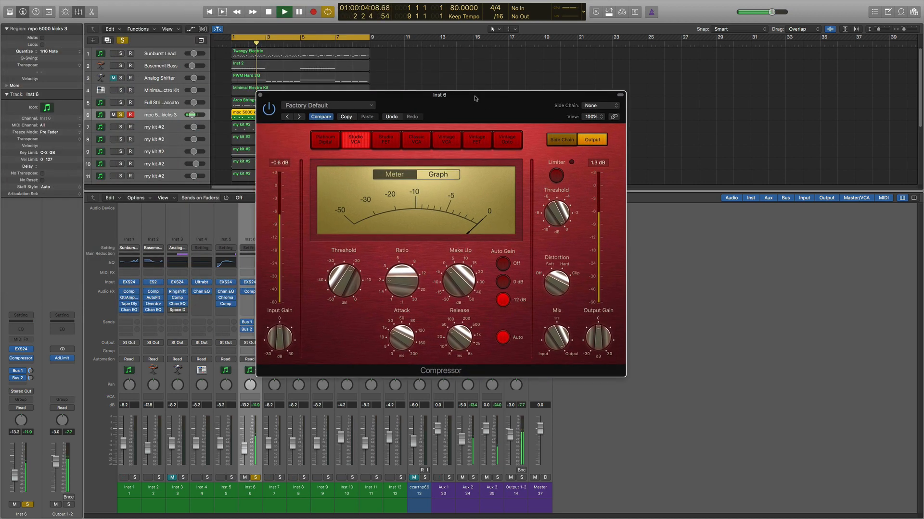
mouse_move(342, 279)
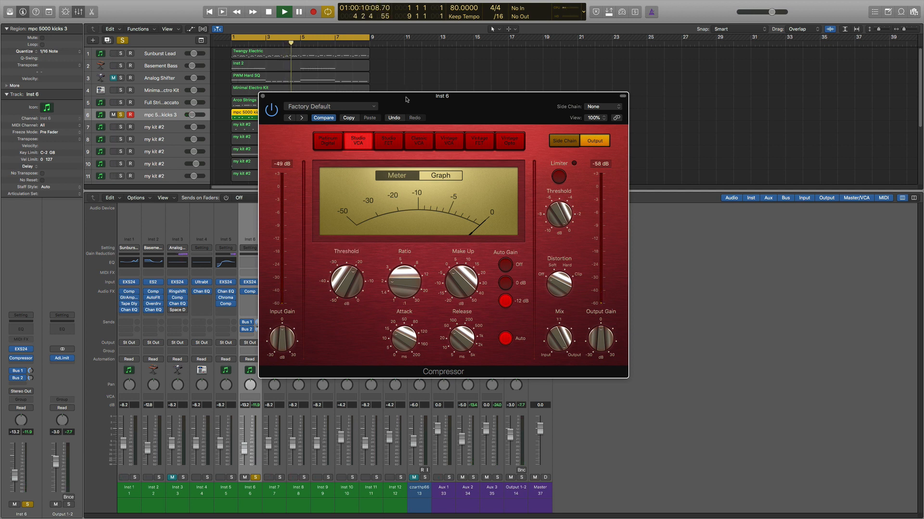
drag(404, 97, 502, 156)
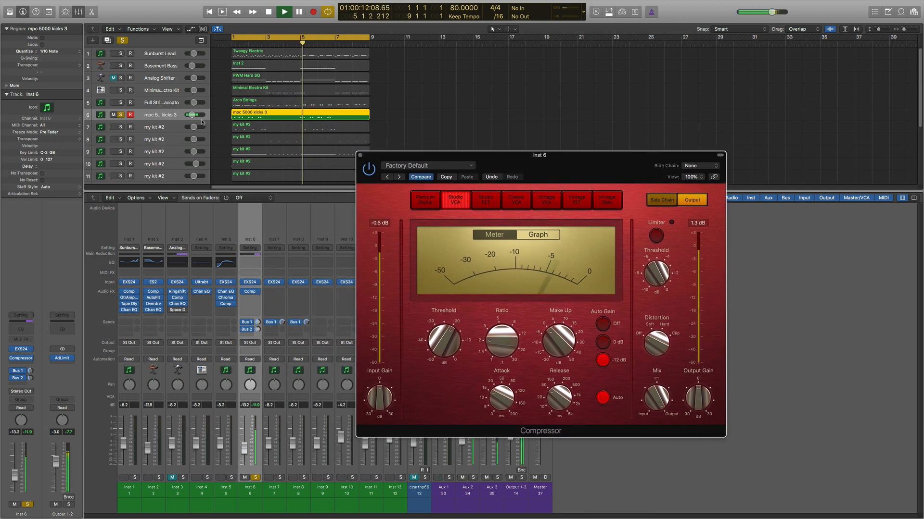
Step: Shorten the cycle range to bars 1 to 3 and restart playback within it
click(368, 38)
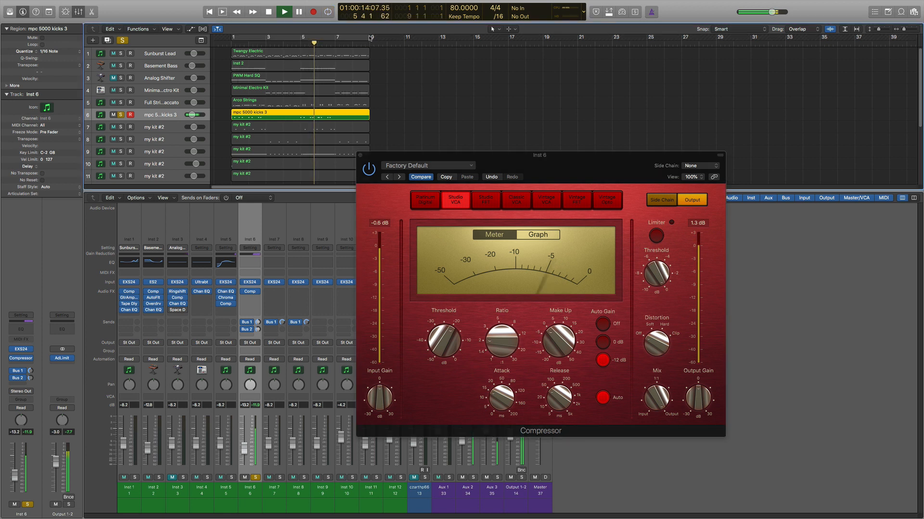
click(366, 37)
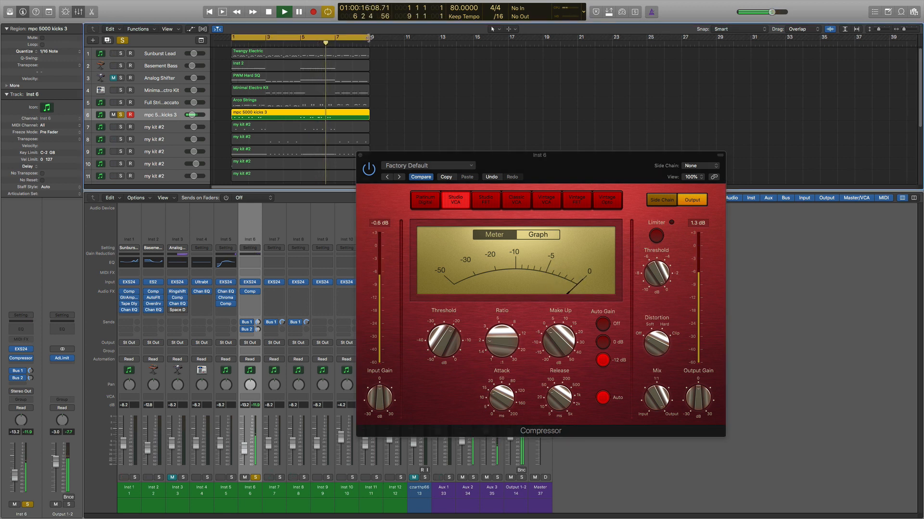
drag(366, 38, 268, 47)
key(space)
key(space)
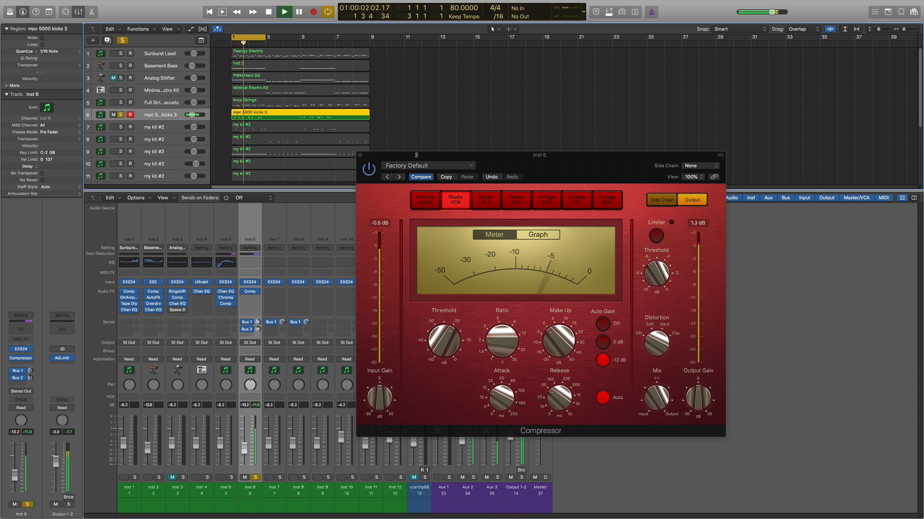
Step: Raise the ratio of the Inst 6 Compressor during playback and bypass the plug-in to compare the sound
mouse_move(494, 327)
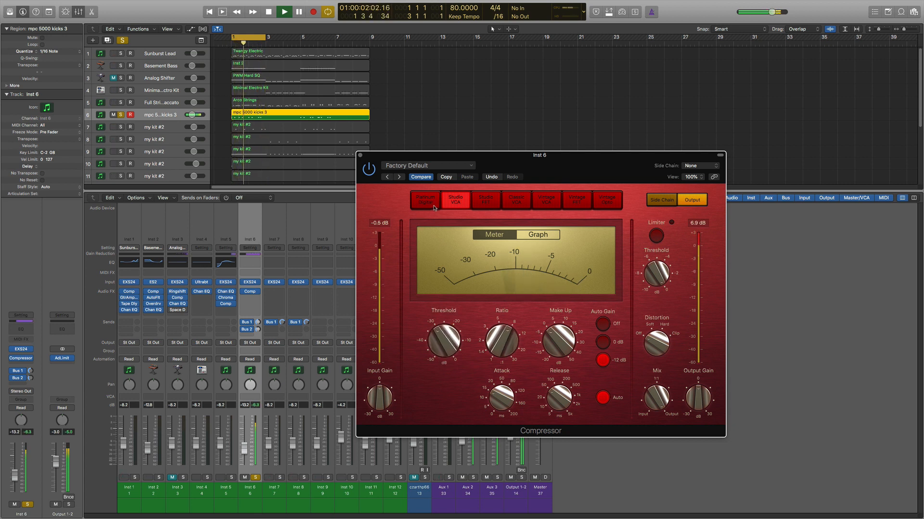
click(369, 169)
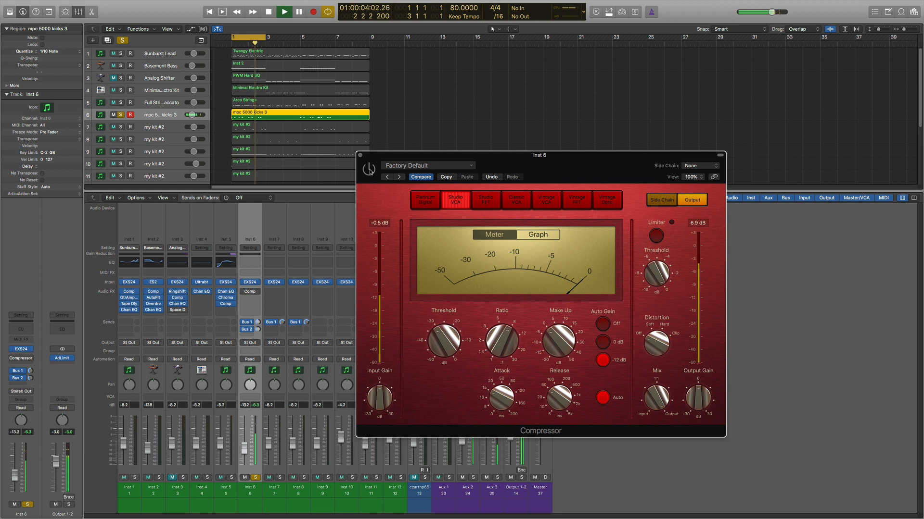
Step: Re-enable the Inst 6 Compressor, compare auto gain at 0 dB and -12 dB, and adjust the release time during playback
click(369, 169)
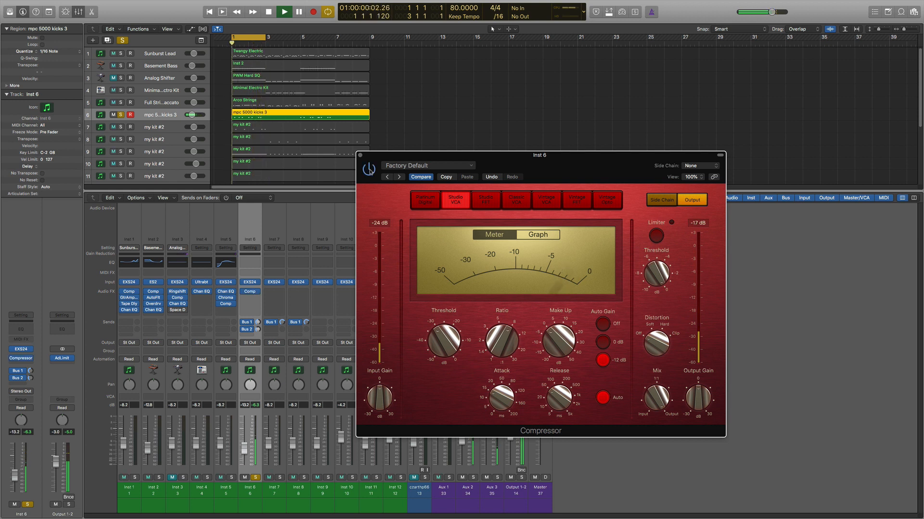
click(603, 342)
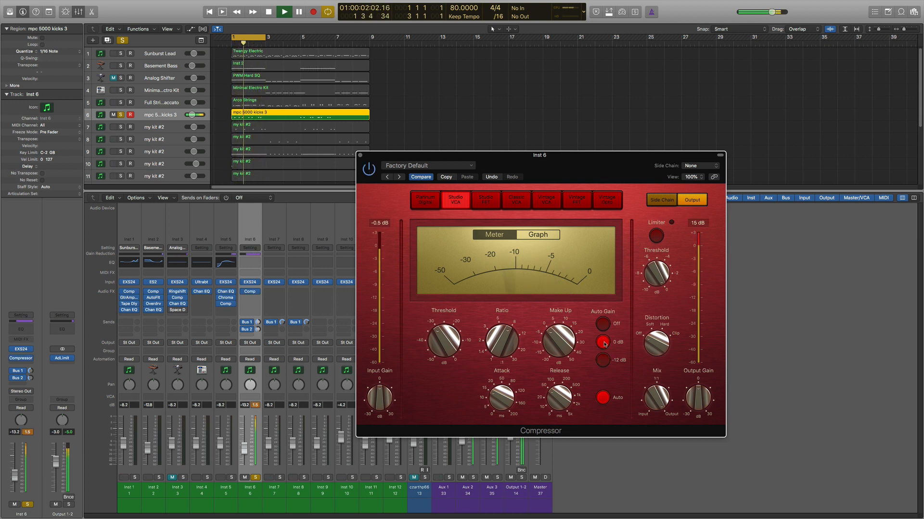
click(603, 360)
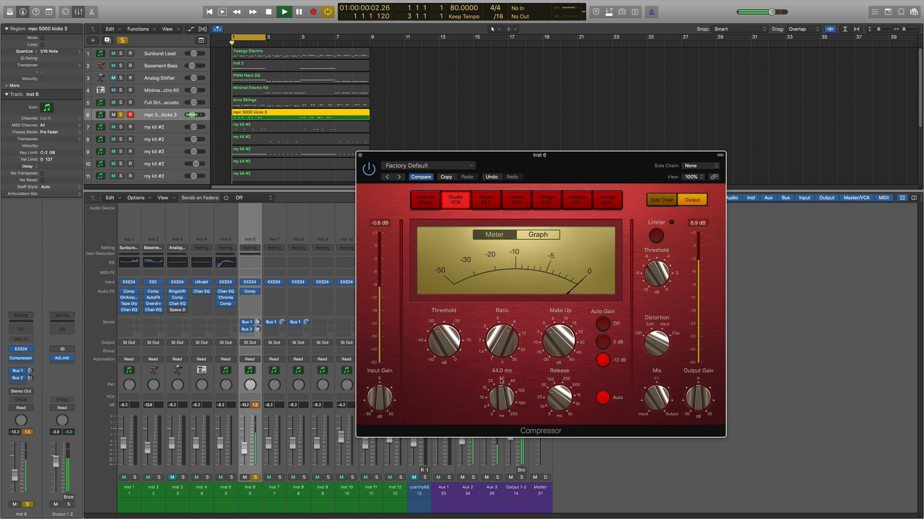
mouse_move(558, 398)
mouse_move(558, 399)
mouse_down()
mouse_move(558, 378)
mouse_move(559, 395)
mouse_up()
Step: Switch the Inst 6 Compressor to the Vintage FET model and compare its sound with the plug-in bypassed and re-enabled
click(580, 203)
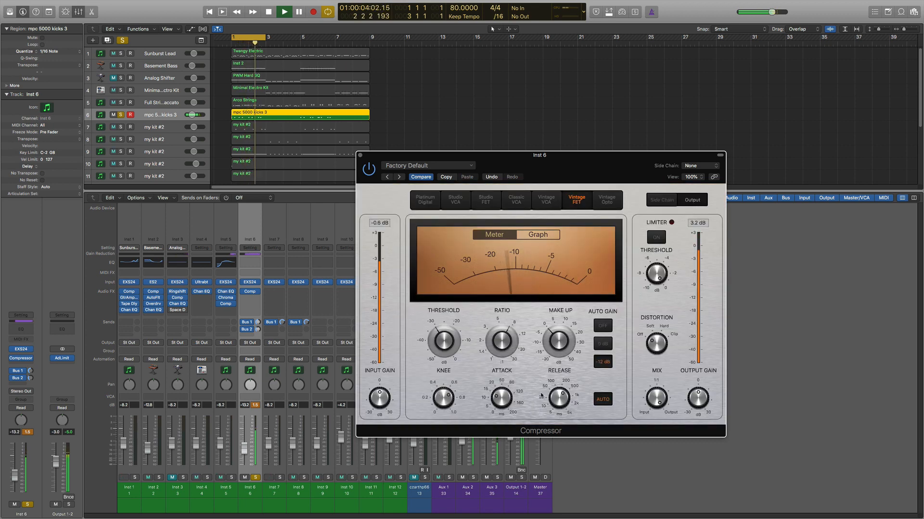
mouse_move(516, 399)
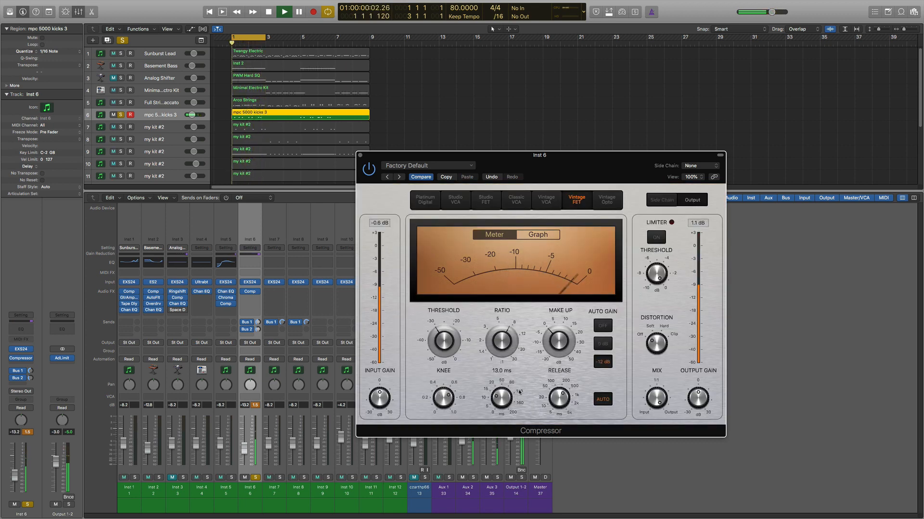
click(370, 169)
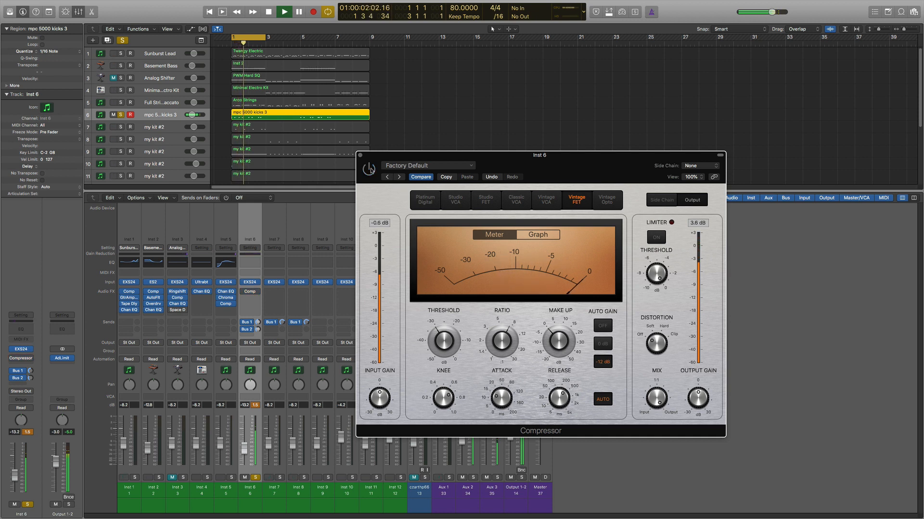
click(370, 169)
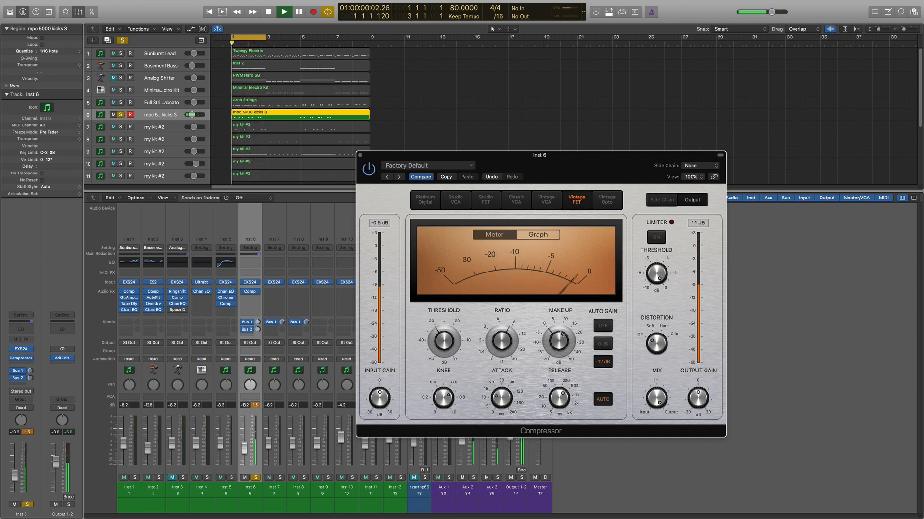
Step: Set the Vintage FET Compressor's auto gain to 0 dB and try its distortion control, stopping playback and moving the plug-in window aside
click(601, 344)
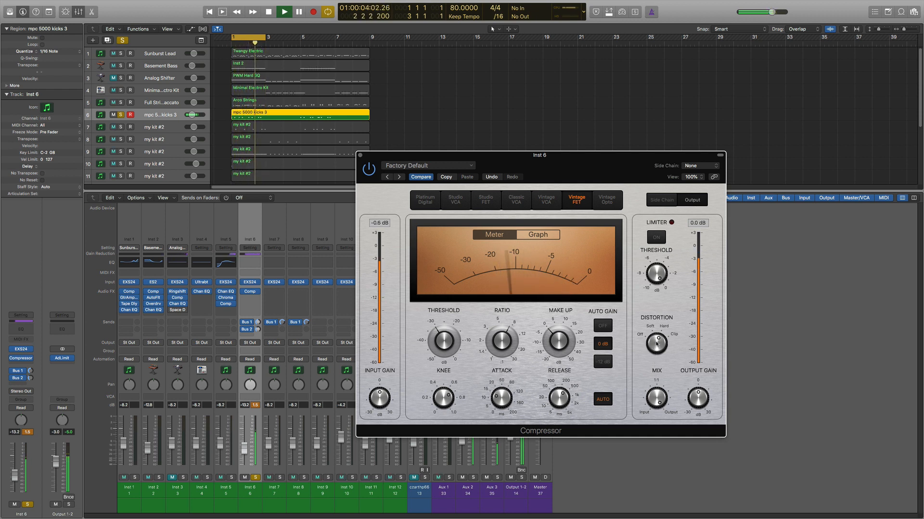
drag(656, 344, 654, 371)
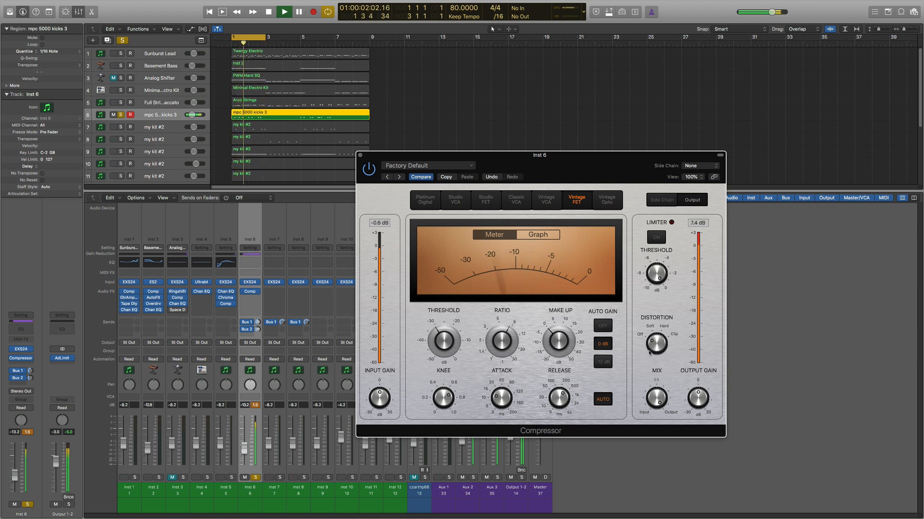
key(space)
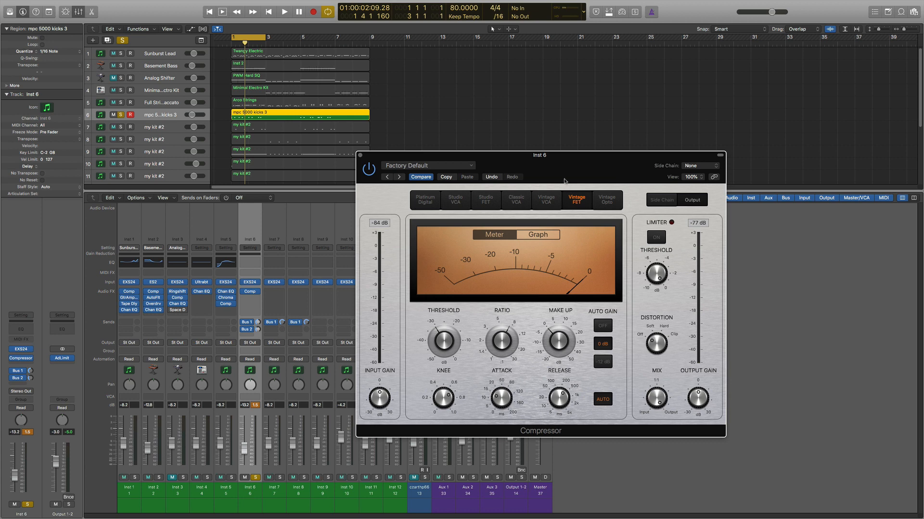
drag(561, 154, 589, 127)
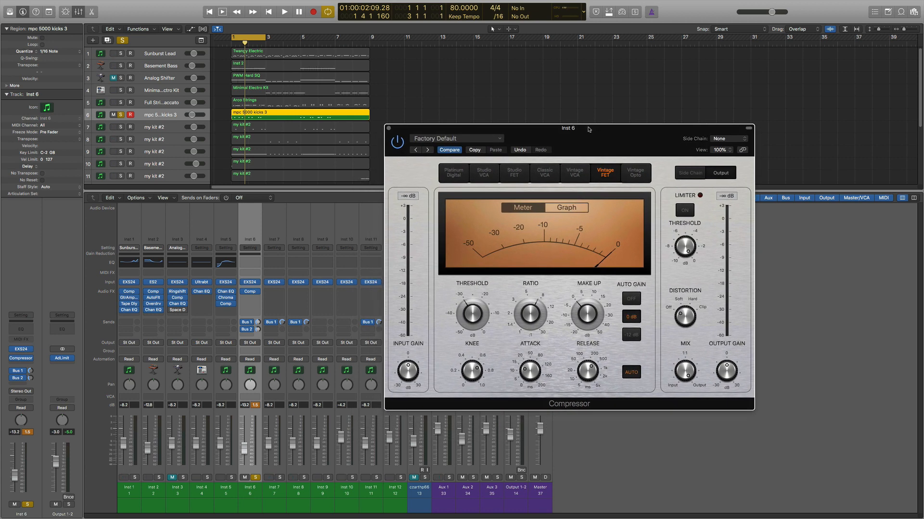